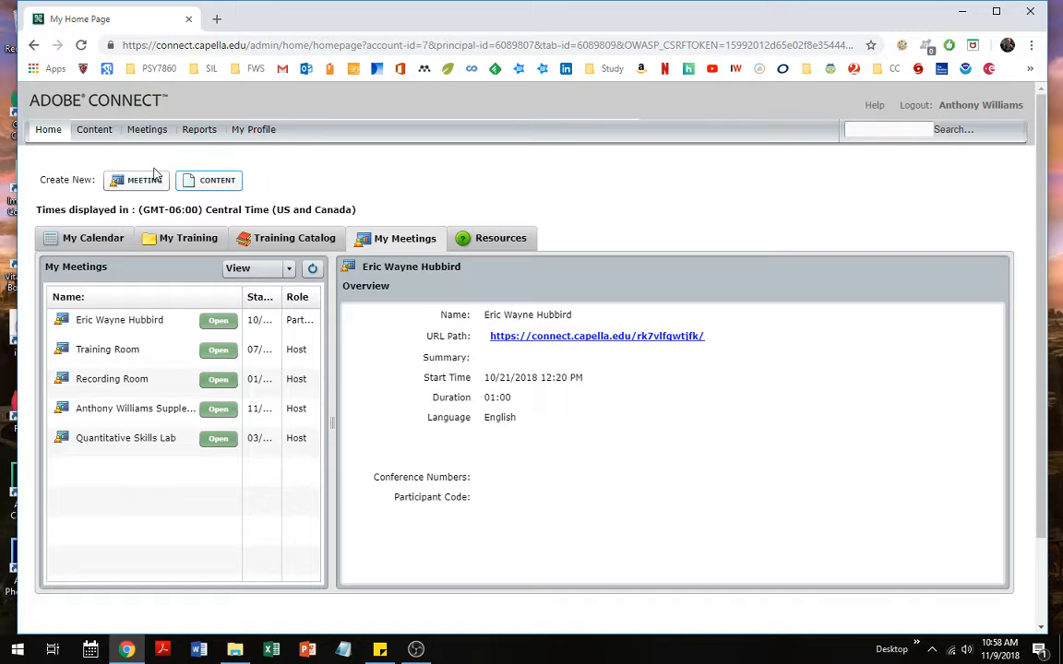
Go from the home page to the Content library and open the Unit 1 folder
{"action": "left_click", "coordinate": [48, 132]}
{"action": "left_click", "coordinate": [93, 134]}
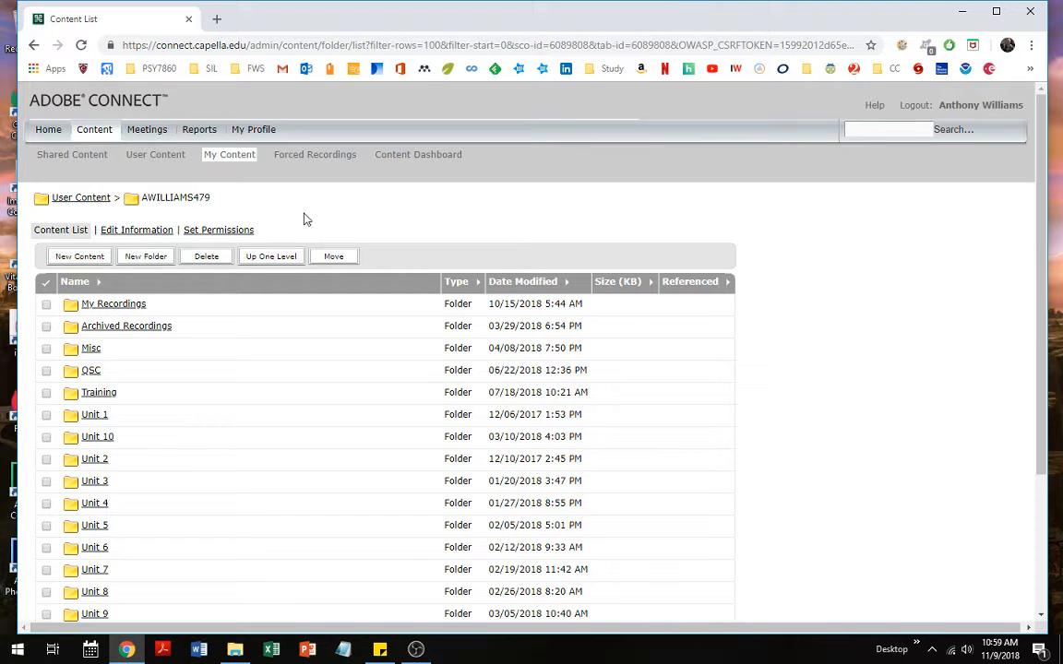
{"action": "scroll", "coordinate": [179, 327], "scroll_direction": "down", "scroll_amount": 2}
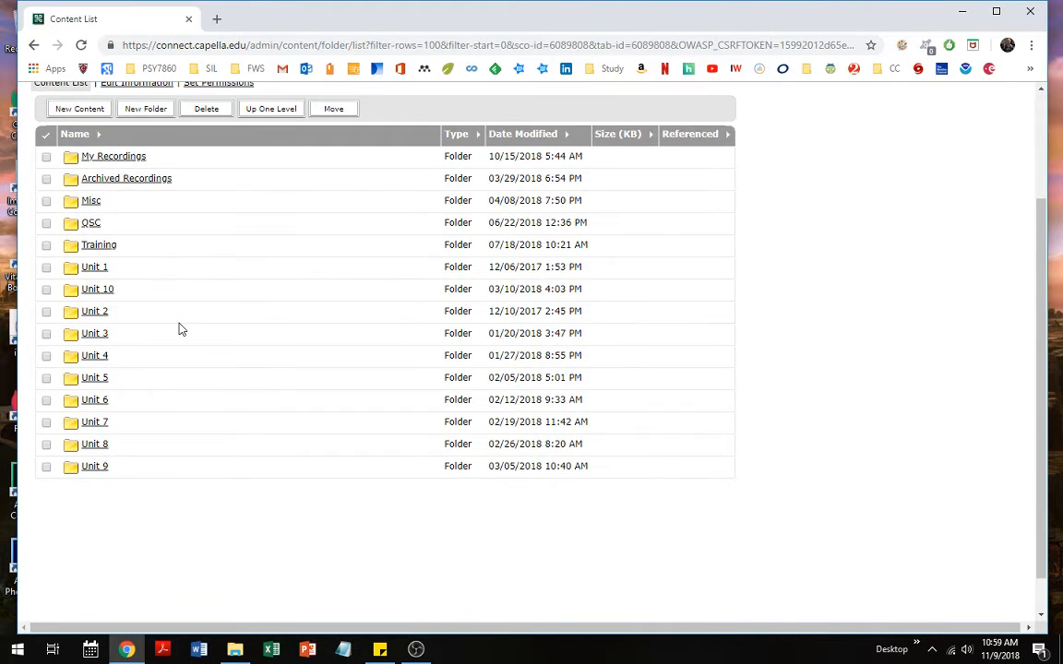
{"action": "scroll", "coordinate": [179, 328], "scroll_direction": "up", "scroll_amount": 2}
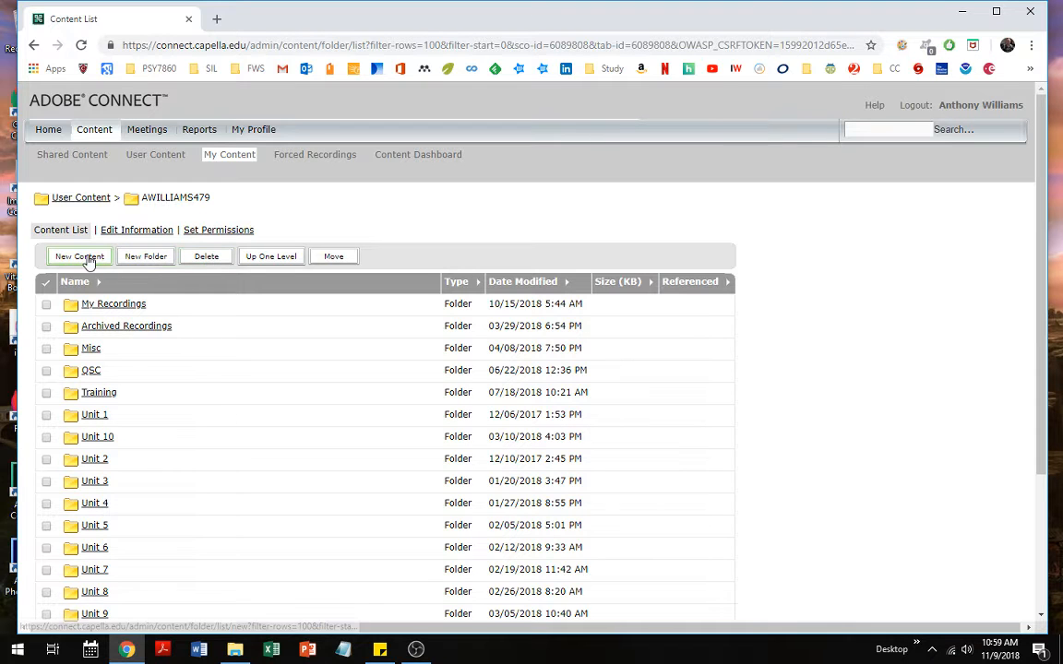
{"action": "left_click", "coordinate": [95, 413]}
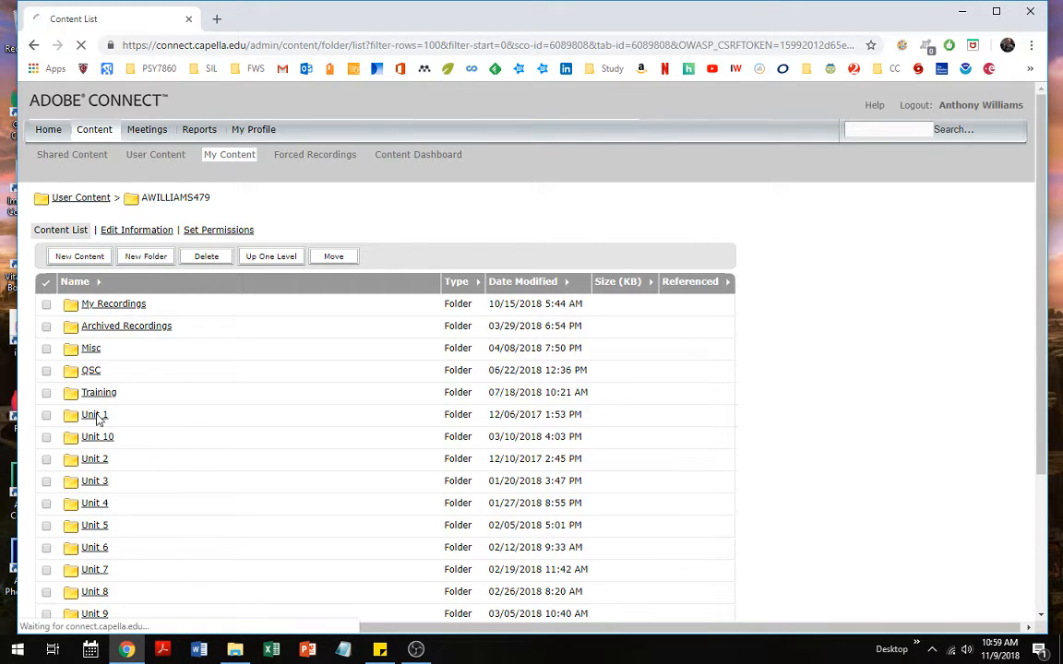
Start a new content item in Unit 1 and click into its title, then go back unsaved
{"action": "left_click", "coordinate": [80, 258]}
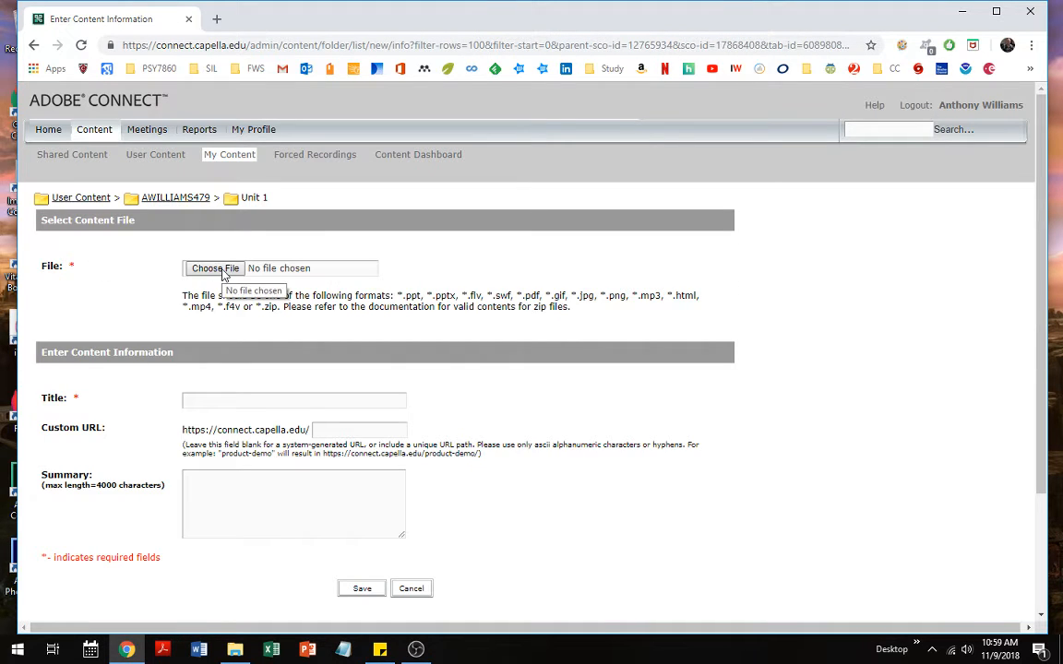
{"action": "left_click", "coordinate": [235, 399]}
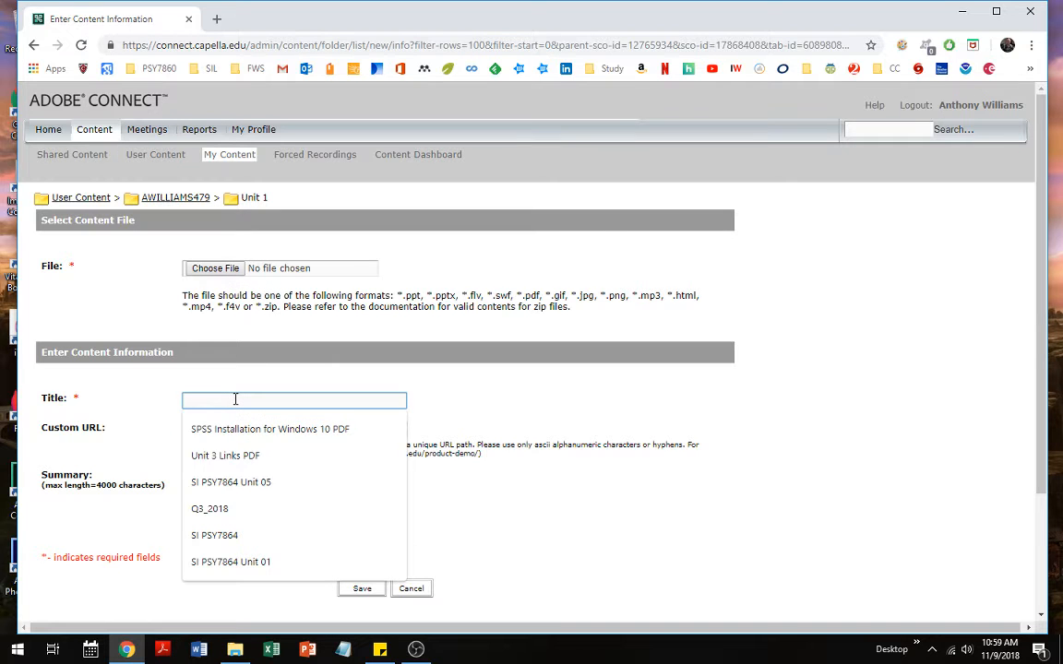
{"action": "left_click", "coordinate": [163, 398]}
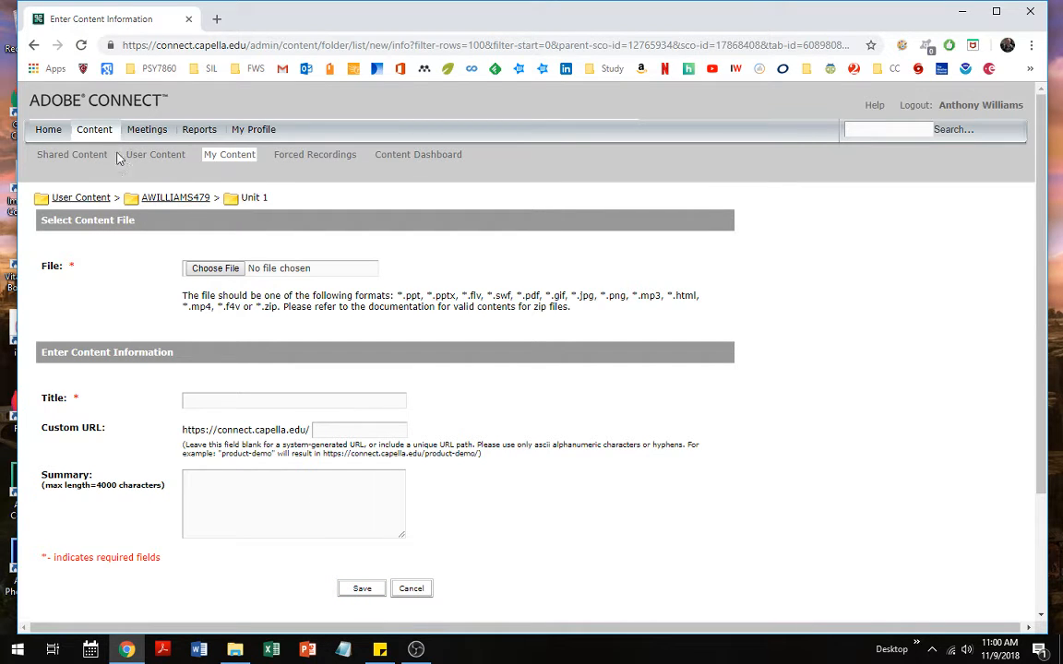
{"action": "left_click", "coordinate": [34, 46]}
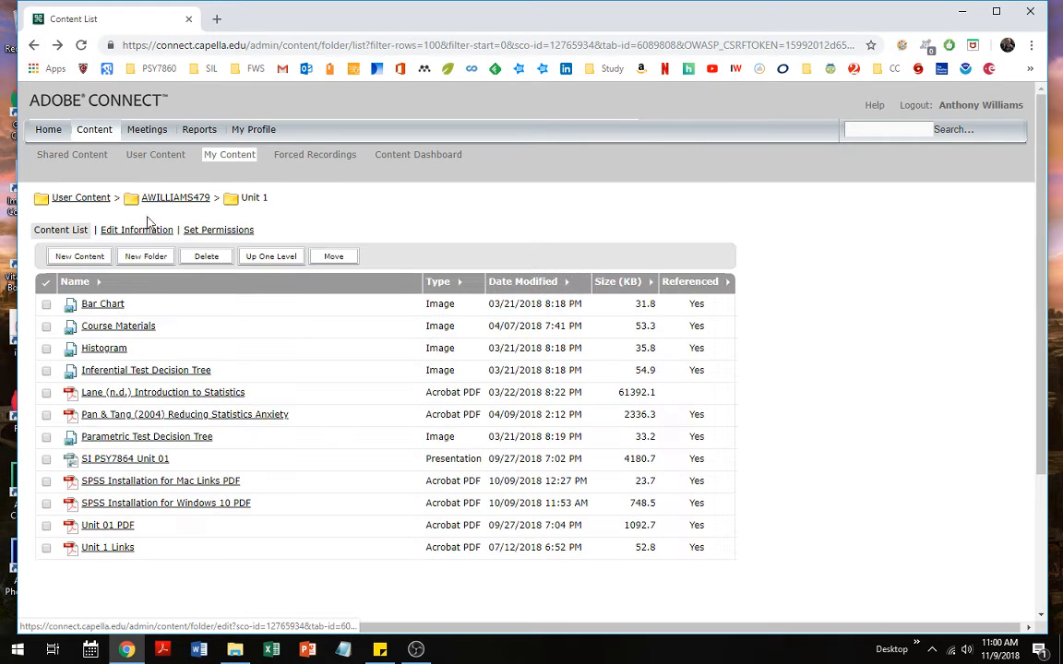
Switch to My Meetings and start a New Meeting to get the blank information form
{"action": "left_click", "coordinate": [147, 131]}
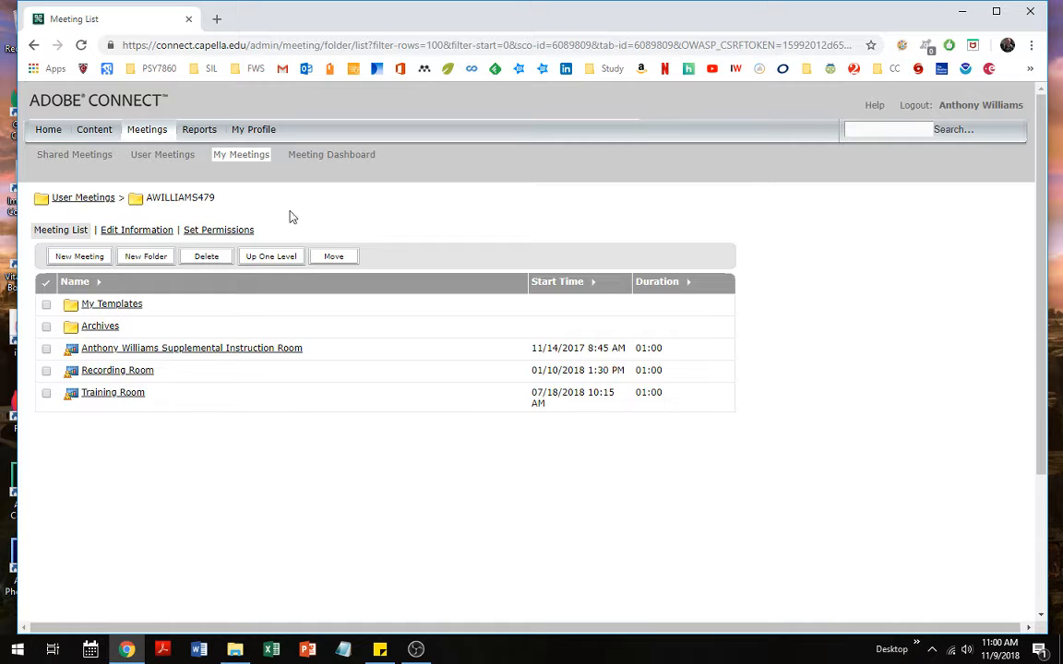
{"action": "left_click", "coordinate": [81, 257]}
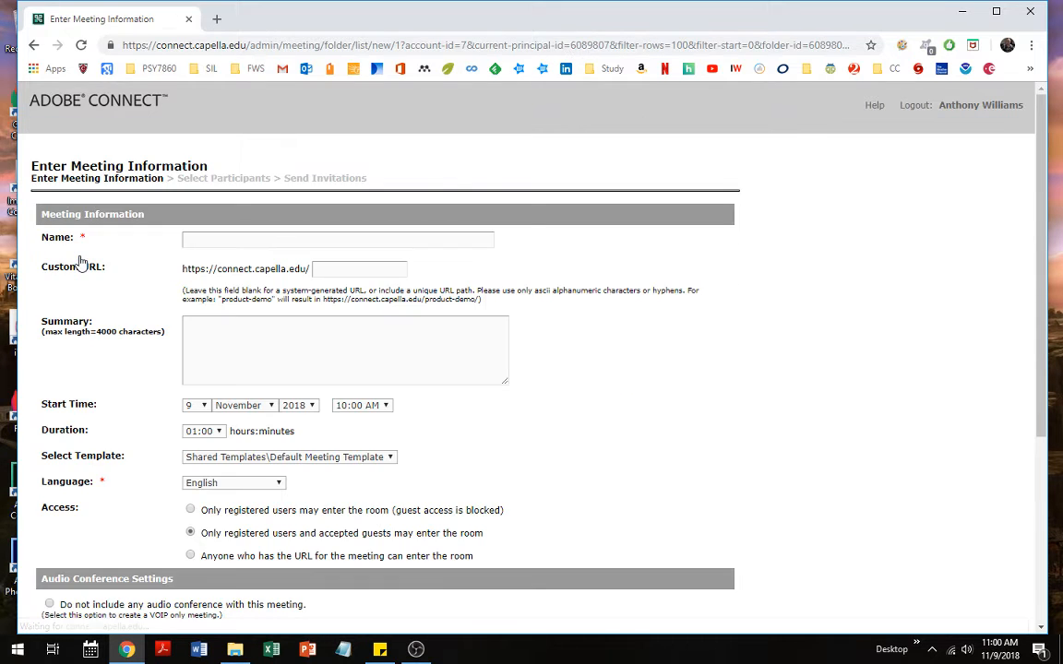
{"action": "left_click", "coordinate": [203, 242]}
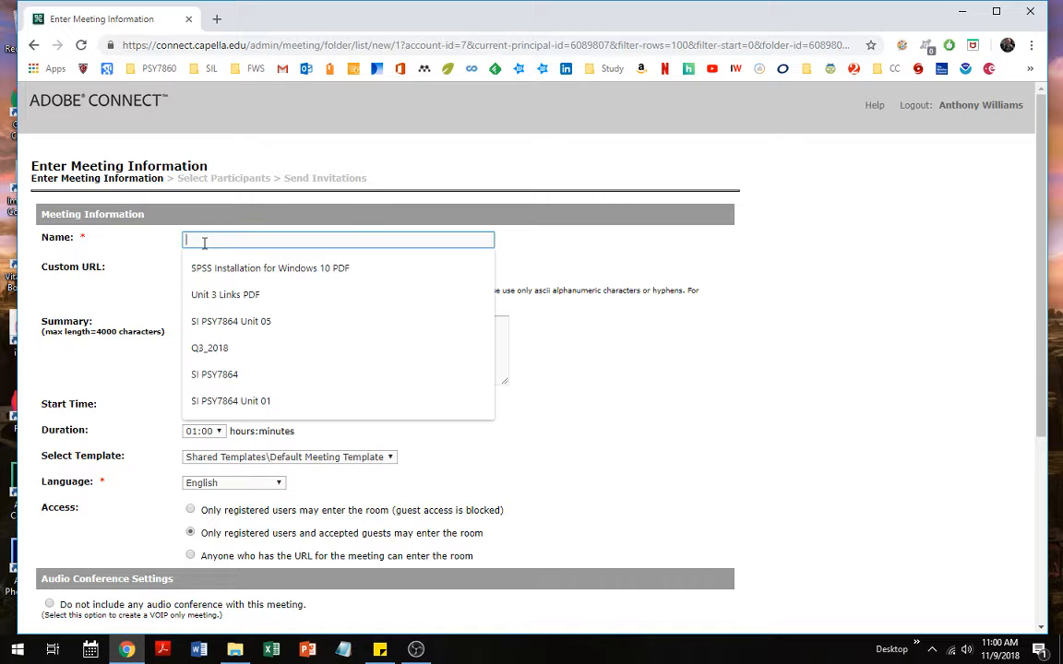
{"action": "left_click", "coordinate": [153, 243]}
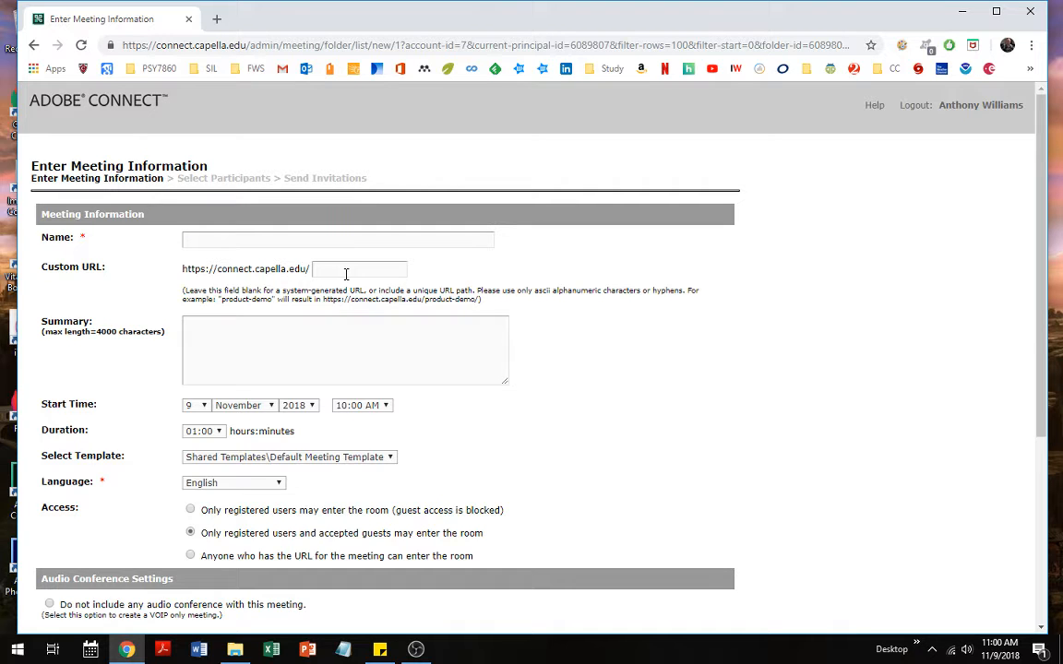
{"action": "left_click", "coordinate": [353, 272]}
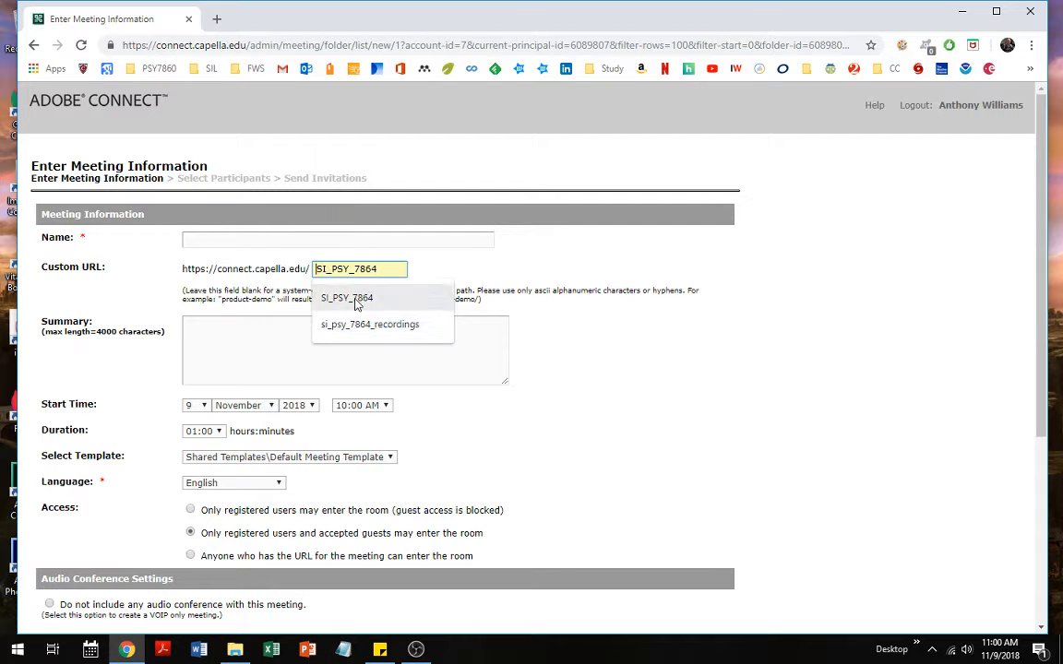
{"action": "left_click", "coordinate": [472, 277]}
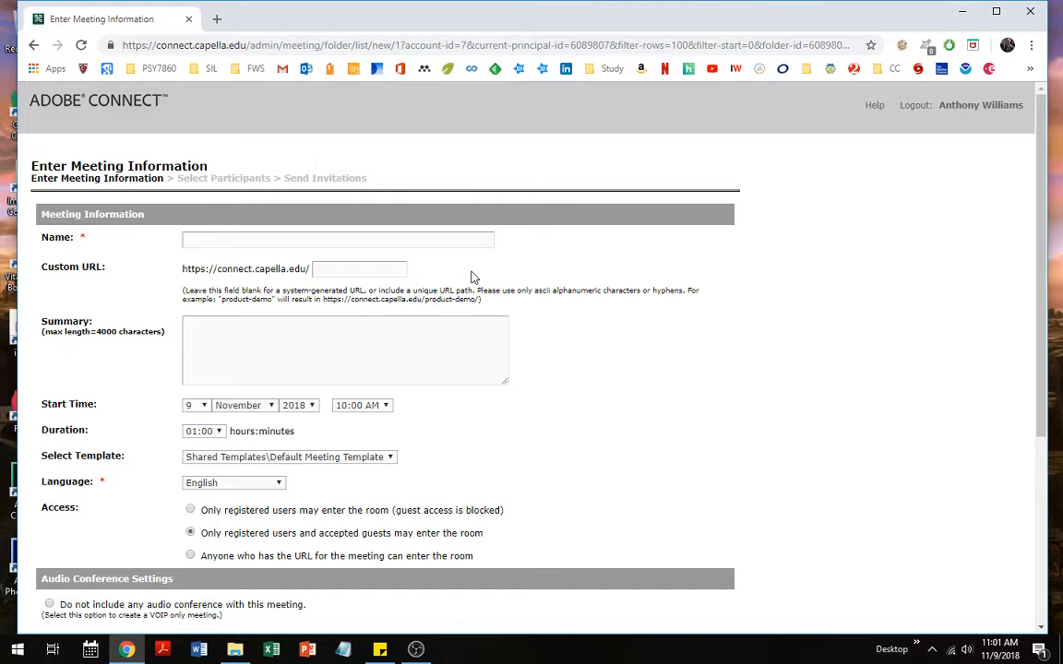
{"action": "left_click", "coordinate": [361, 270]}
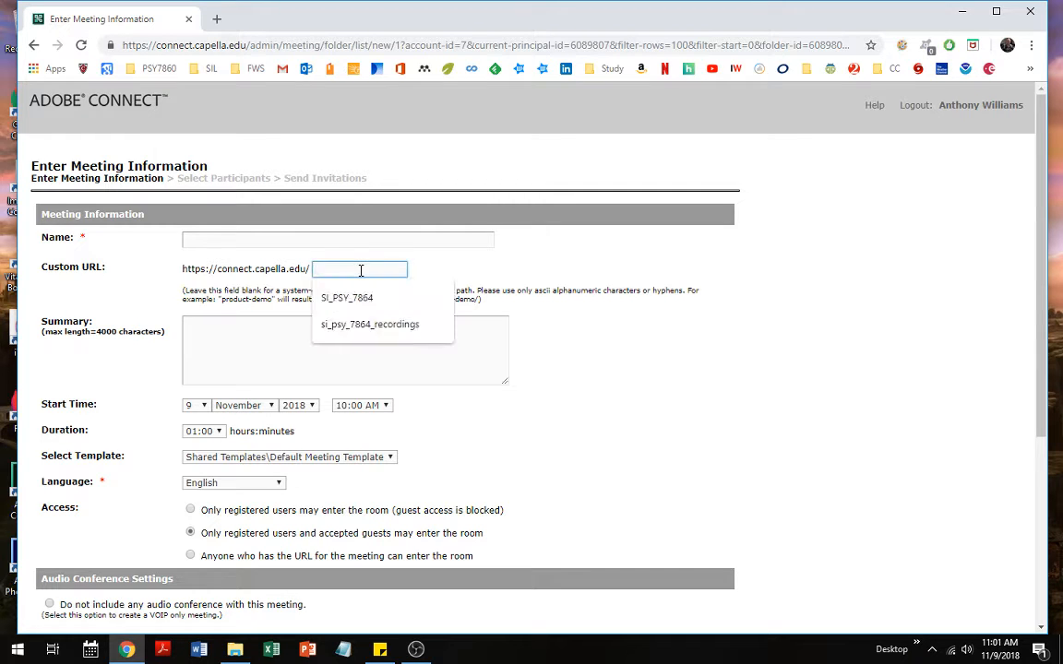
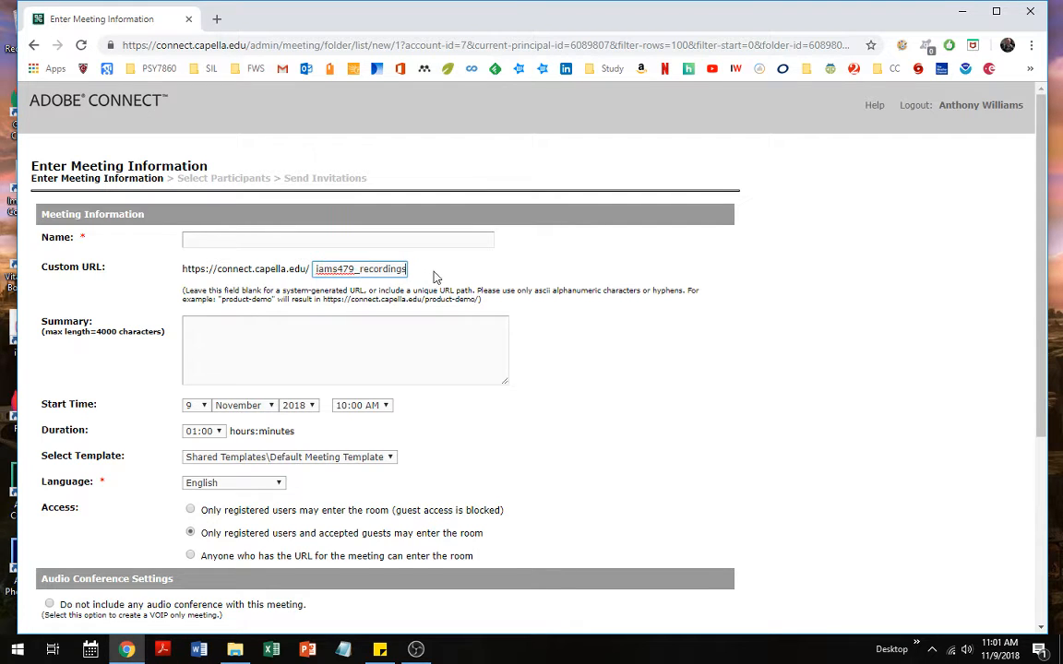
{"action": "left_click", "coordinate": [436, 277]}
{"action": "double_click", "coordinate": [369, 269]}
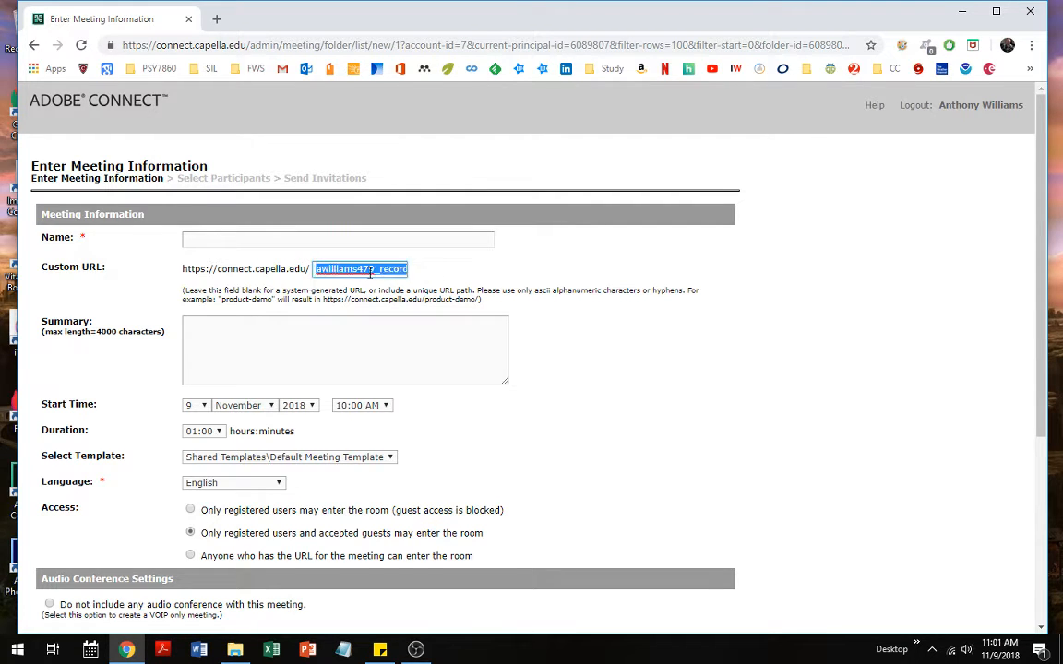
{"action": "key", "text": "BackSpace"}
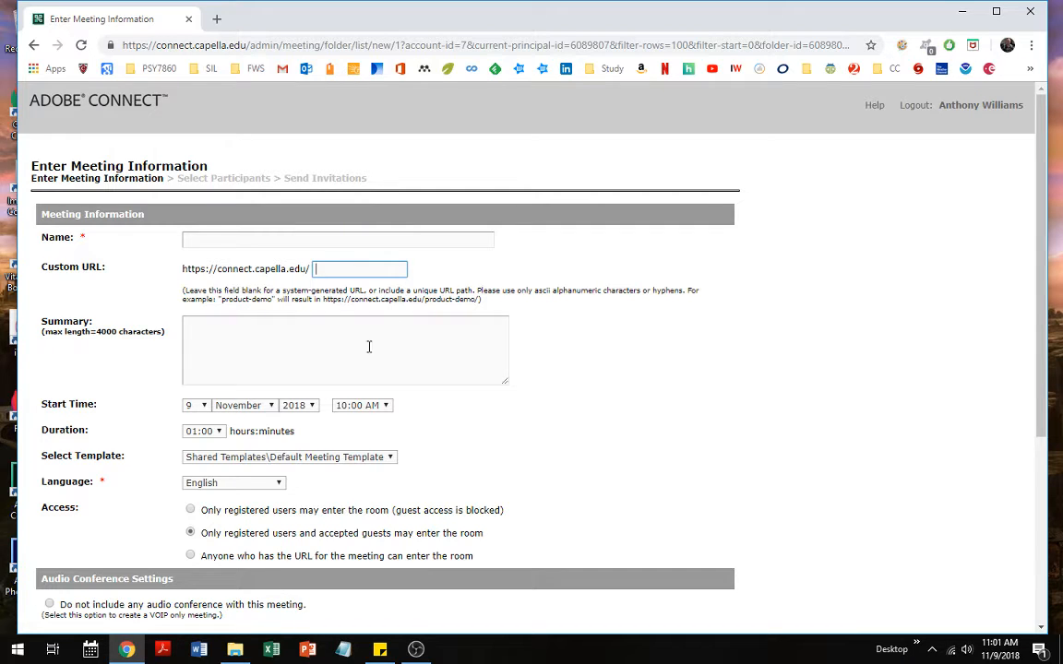
{"action": "left_click", "coordinate": [251, 334]}
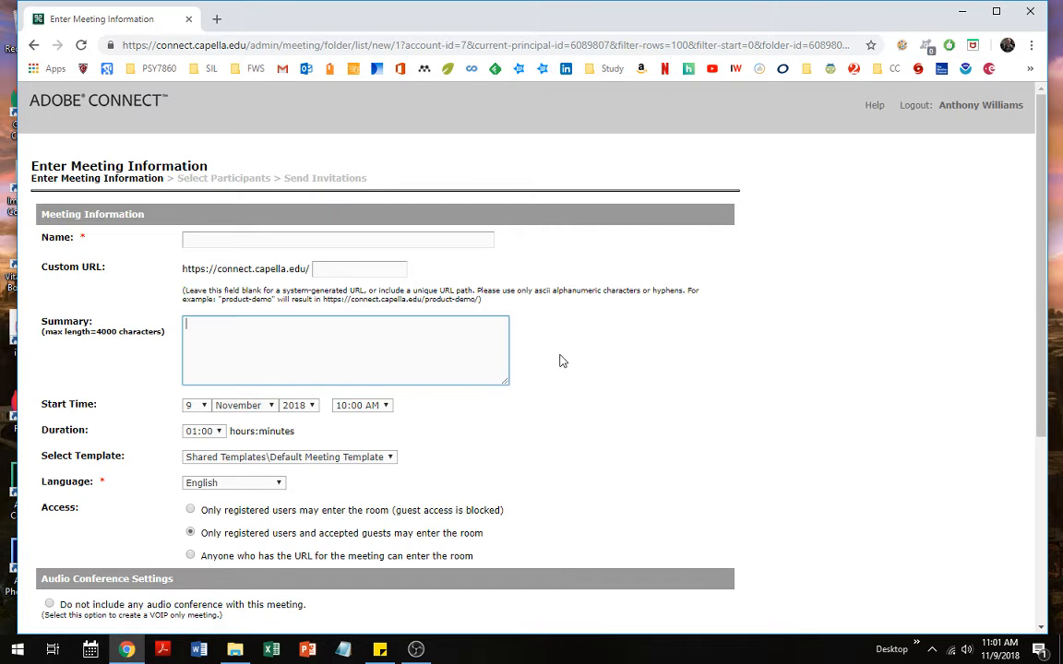
Set room access to 'Anyone who has the URL' and choose 'Do not include any audio conference'
{"action": "scroll", "coordinate": [560, 356], "scroll_direction": "down", "scroll_amount": 1}
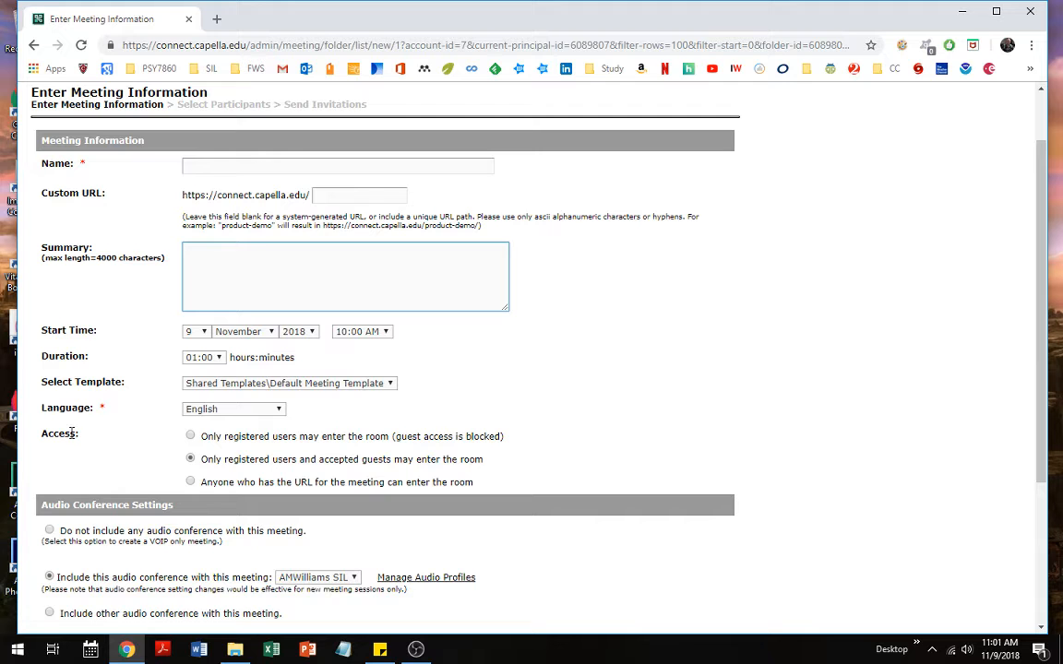
{"action": "scroll", "coordinate": [157, 417], "scroll_direction": "down", "scroll_amount": 3}
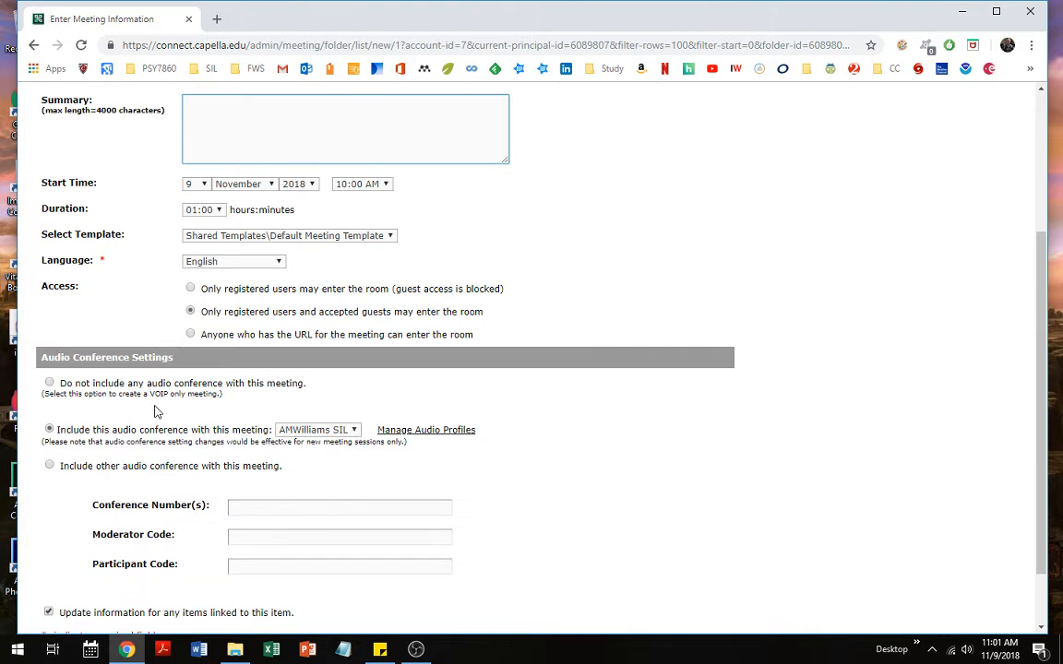
{"action": "left_click", "coordinate": [190, 335]}
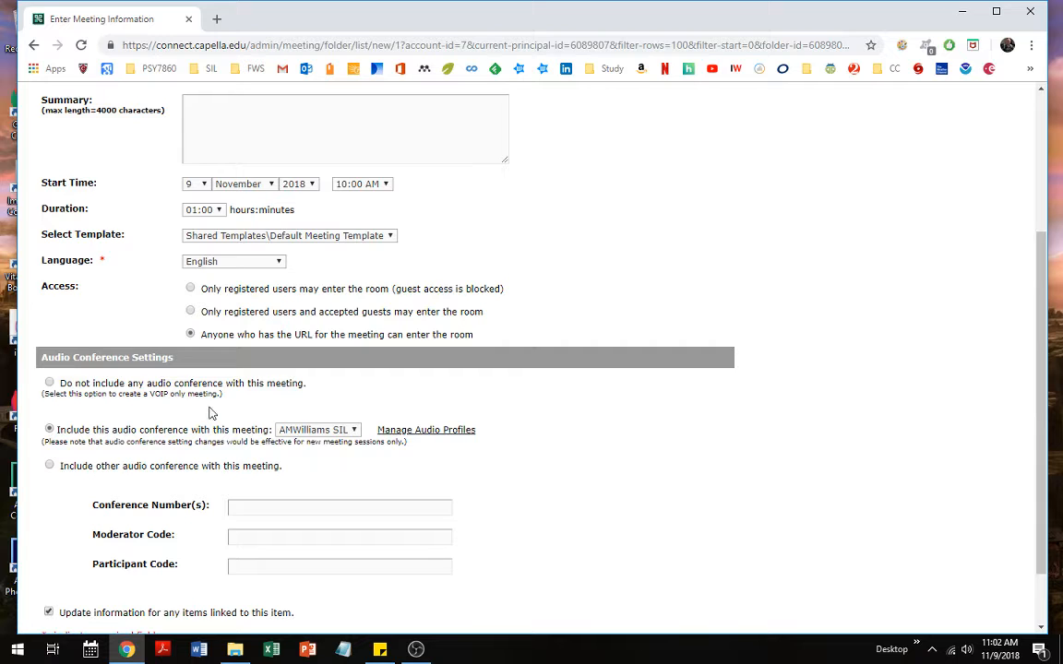
{"action": "left_click", "coordinate": [50, 383]}
Open Manage Audio Profiles from the bottom of the meeting form in a new tab
{"action": "scroll", "coordinate": [64, 419], "scroll_direction": "down", "scroll_amount": 2}
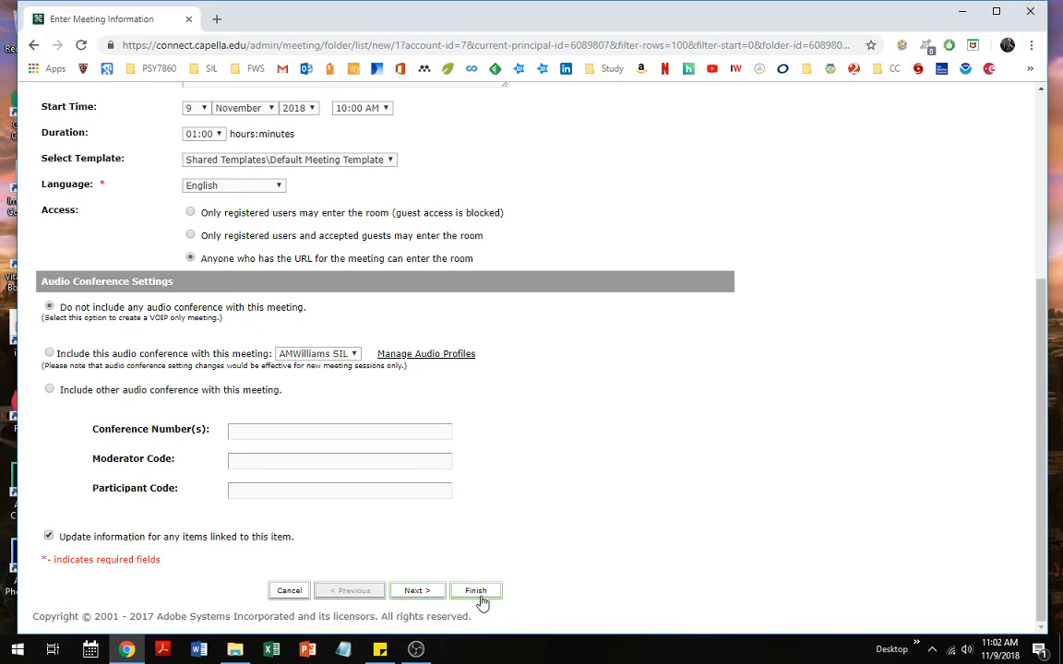
{"action": "left_click", "coordinate": [447, 358]}
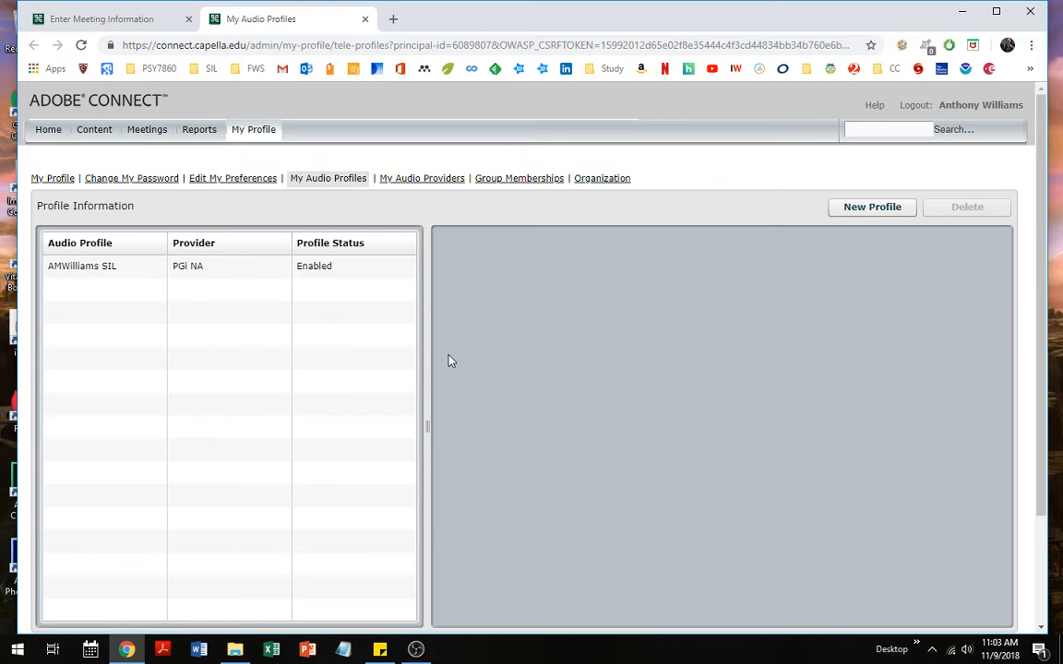
Show the PGi NA audio profile's details and select its Participant Code and Client ID values
{"action": "left_click", "coordinate": [92, 272]}
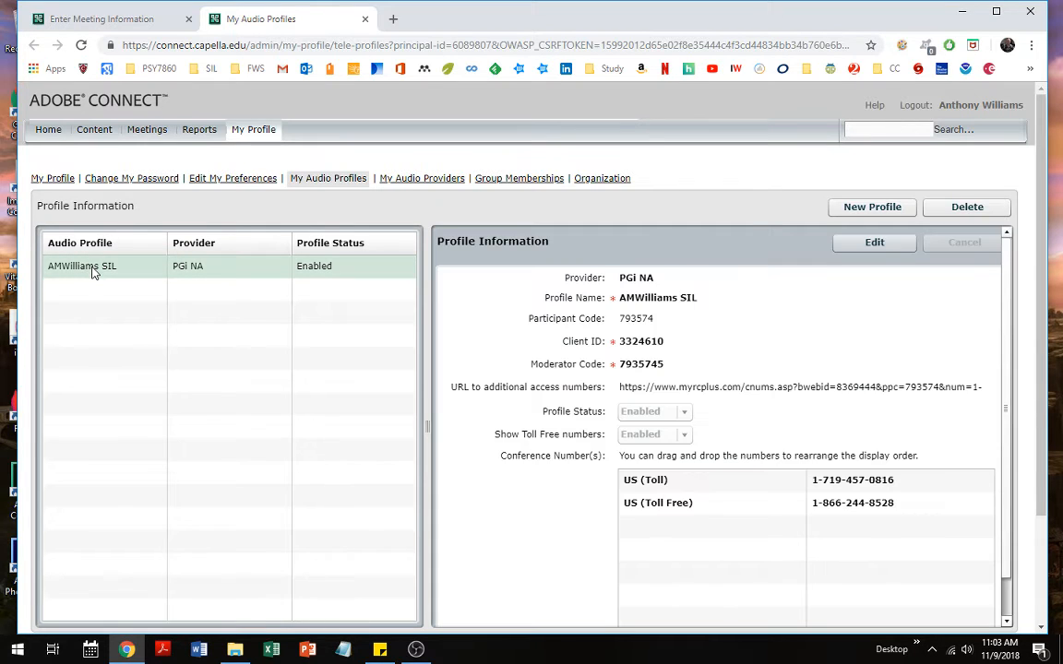
{"action": "scroll", "coordinate": [722, 321], "scroll_direction": "down", "scroll_amount": 2}
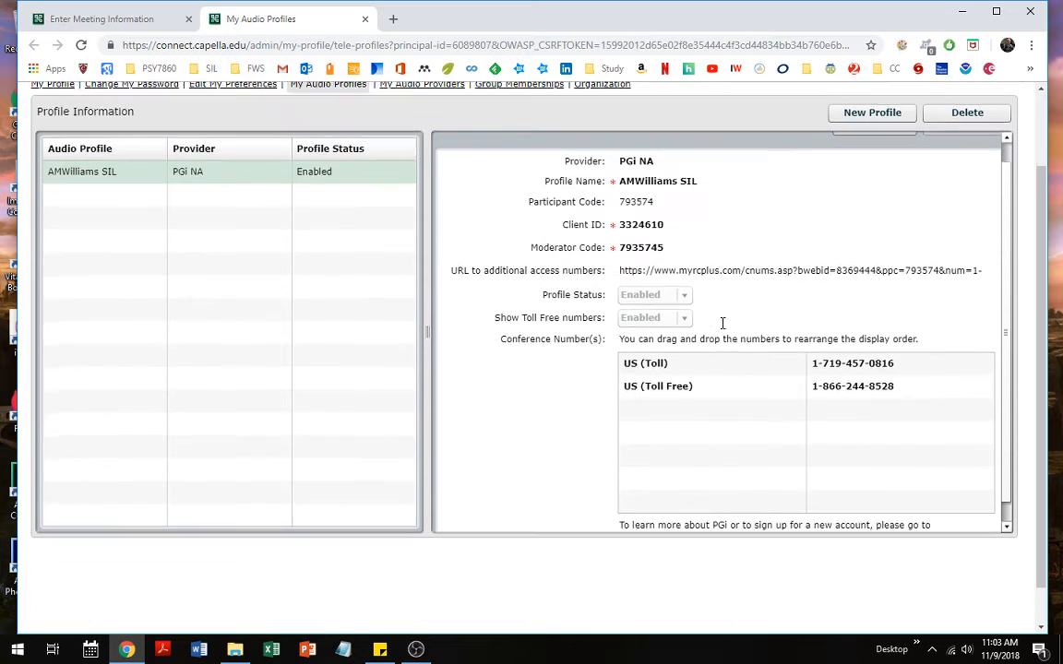
{"action": "scroll", "coordinate": [722, 321], "scroll_direction": "down", "scroll_amount": 1}
{"action": "scroll", "coordinate": [721, 323], "scroll_direction": "up", "scroll_amount": 1}
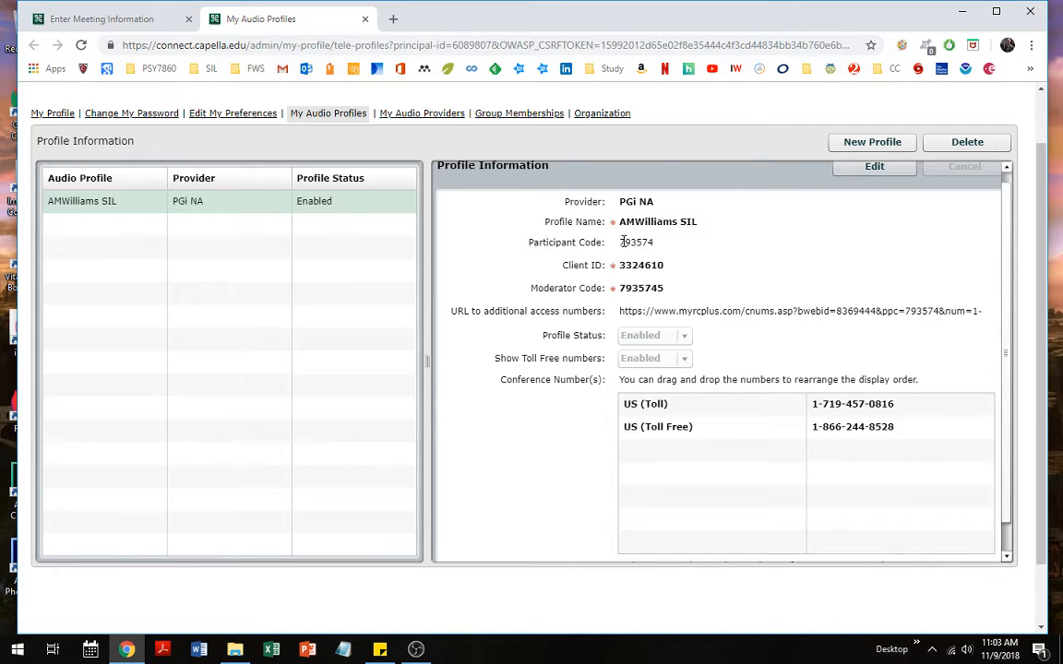
{"action": "left_click_drag", "start_coordinate": [624, 242], "coordinate": [654, 242]}
{"action": "left_click_drag", "start_coordinate": [621, 288], "coordinate": [591, 241]}
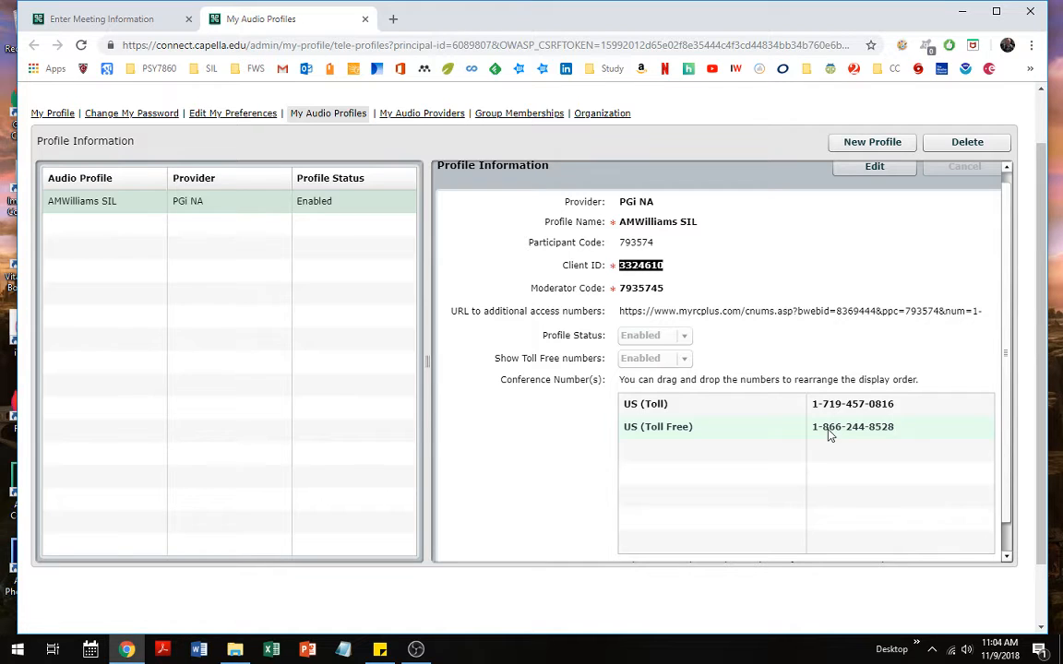
{"action": "scroll", "coordinate": [514, 295], "scroll_direction": "up", "scroll_amount": 1}
{"action": "scroll", "coordinate": [514, 295], "scroll_direction": "up", "scroll_amount": 1}
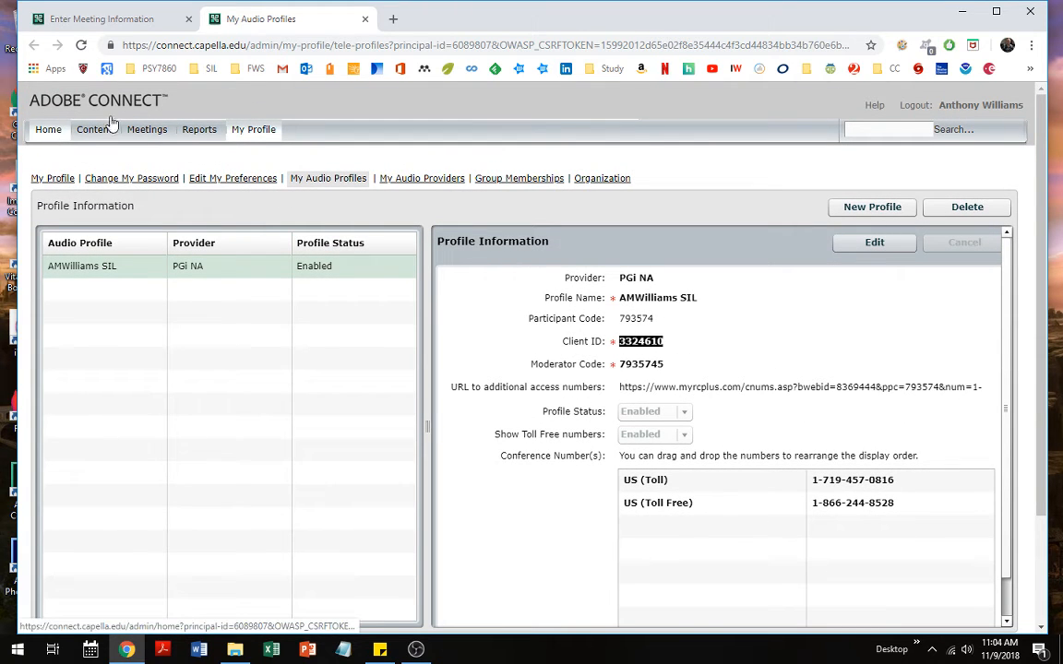
Close the My Audio Profiles tab and cancel the unsaved new meeting form
{"action": "left_click", "coordinate": [365, 20]}
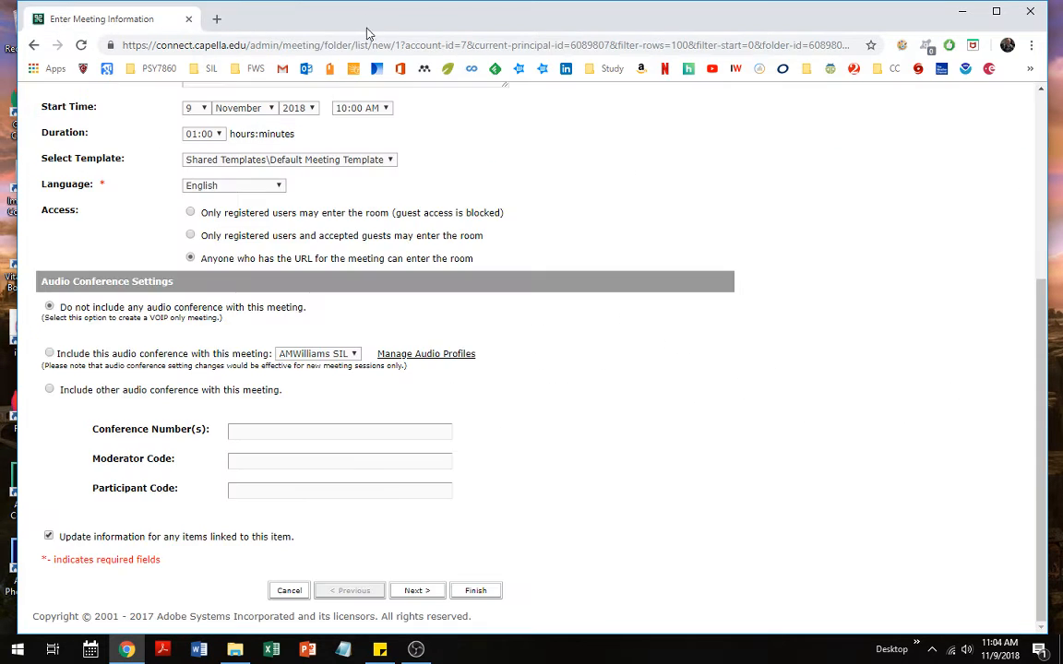
{"action": "scroll", "coordinate": [517, 245], "scroll_direction": "up", "scroll_amount": 5}
{"action": "scroll", "coordinate": [518, 244], "scroll_direction": "down", "scroll_amount": 3}
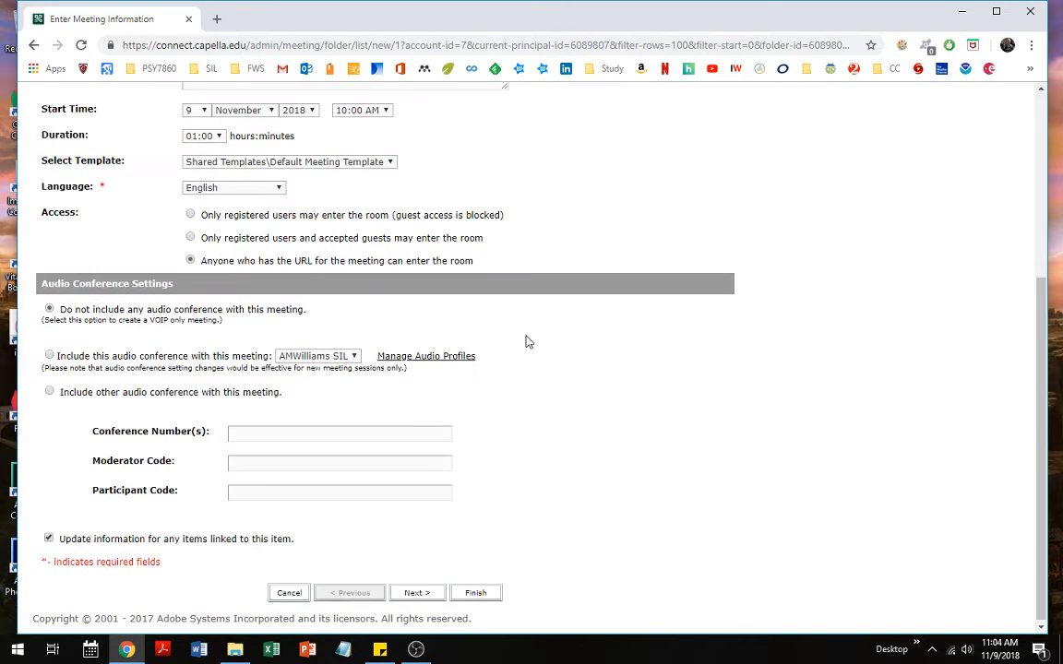
{"action": "left_click", "coordinate": [290, 591]}
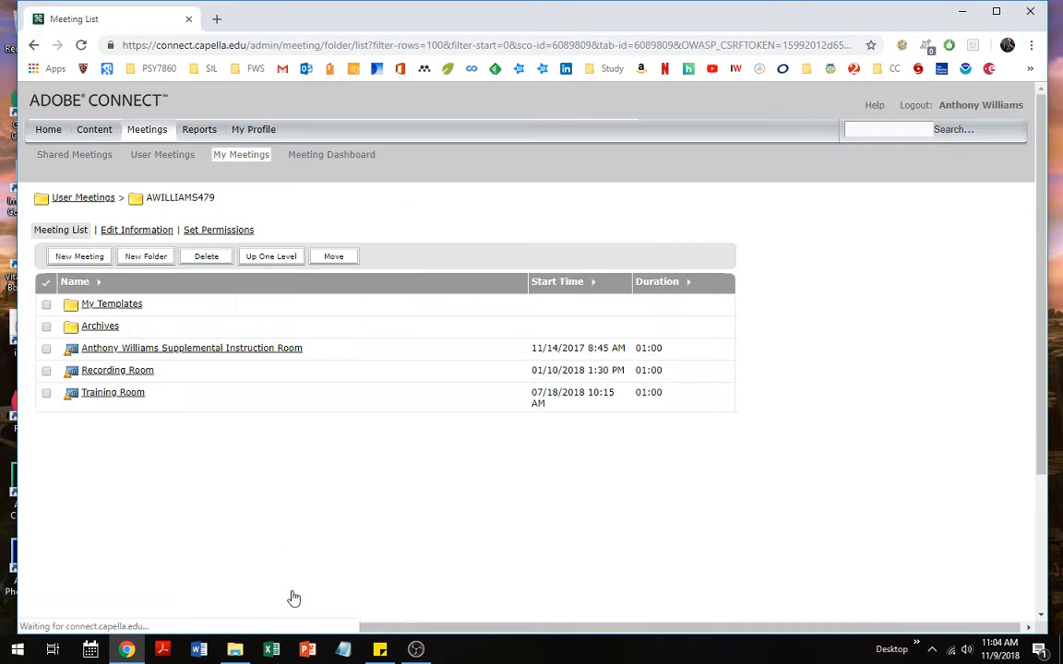
Open the Supplemental Instruction Room and bring up its Edit Information form
{"action": "left_click", "coordinate": [152, 356]}
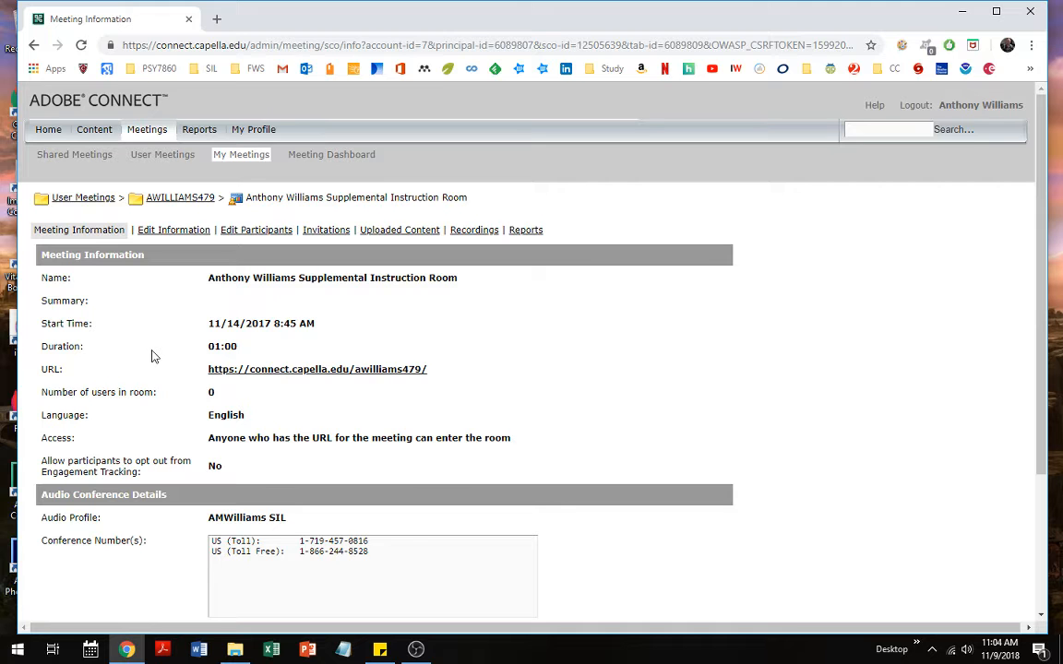
{"action": "scroll", "coordinate": [154, 352], "scroll_direction": "down", "scroll_amount": 3}
{"action": "scroll", "coordinate": [155, 350], "scroll_direction": "up", "scroll_amount": 3}
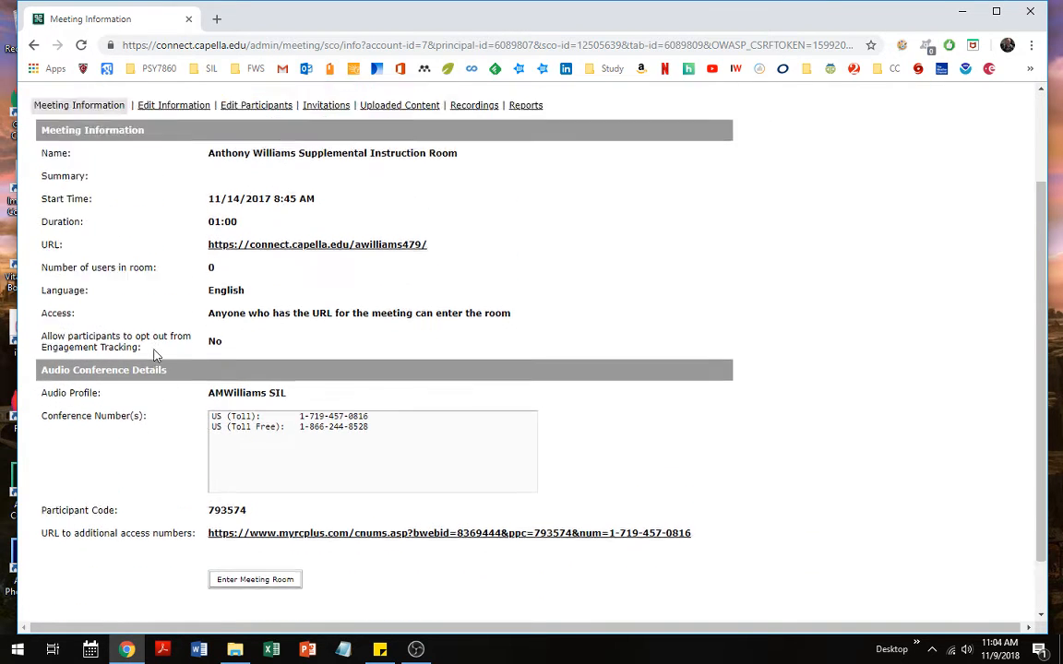
{"action": "left_click", "coordinate": [167, 233]}
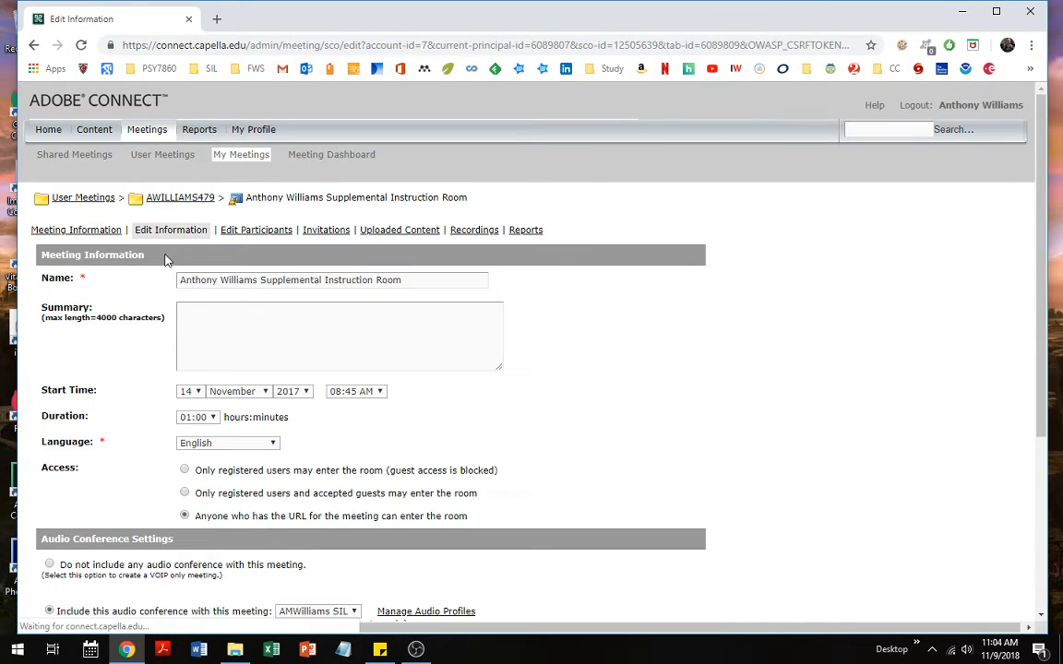
{"action": "scroll", "coordinate": [162, 316], "scroll_direction": "down", "scroll_amount": 2}
{"action": "scroll", "coordinate": [162, 318], "scroll_direction": "down", "scroll_amount": 1}
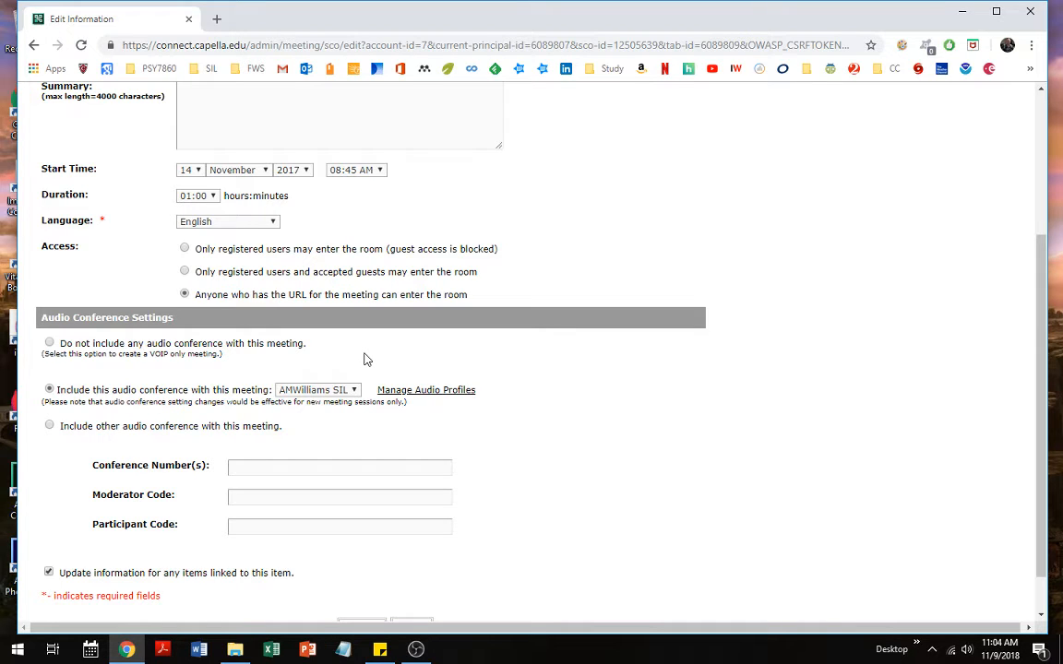
Highlight the room's open-access and included audio conference settings, then cancel without saving
{"action": "left_click_drag", "start_coordinate": [194, 296], "coordinate": [478, 305]}
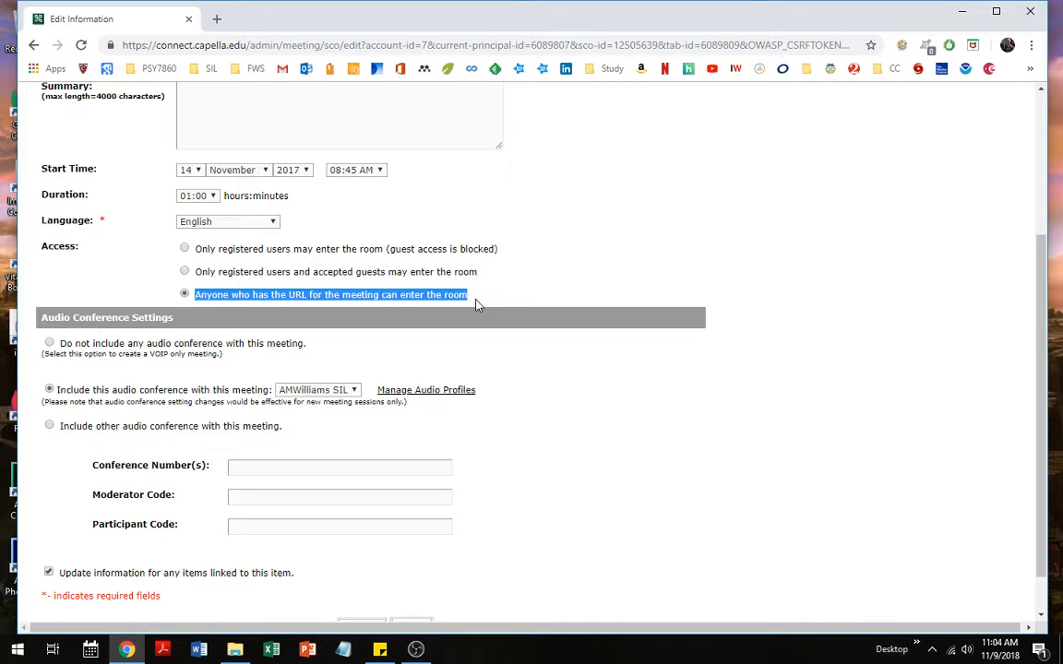
{"action": "left_click", "coordinate": [356, 352]}
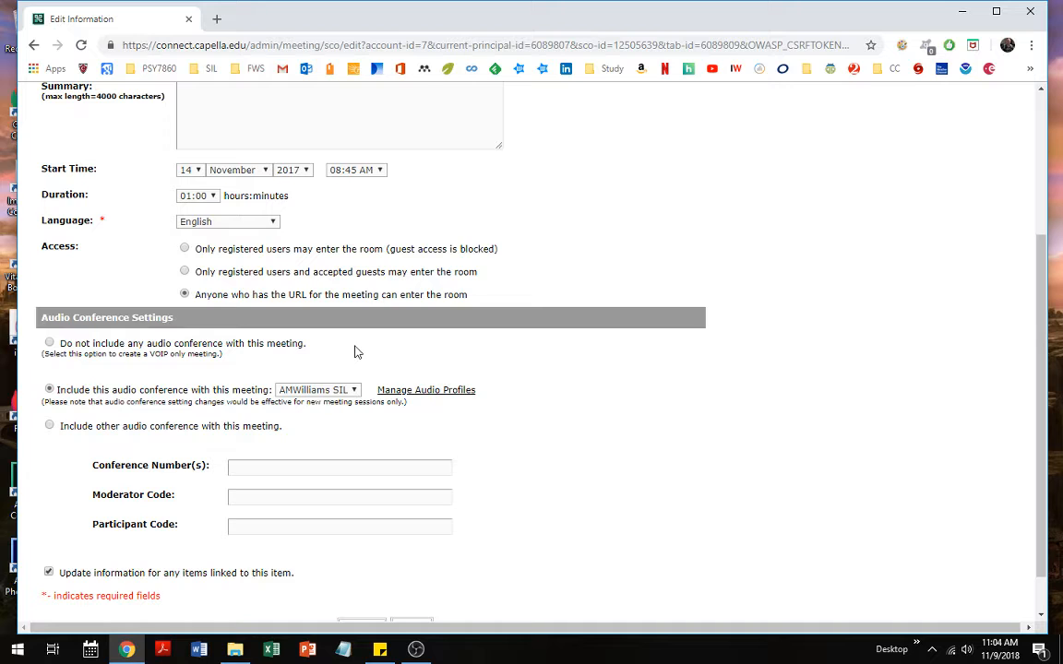
{"action": "left_click_drag", "start_coordinate": [56, 390], "coordinate": [269, 395]}
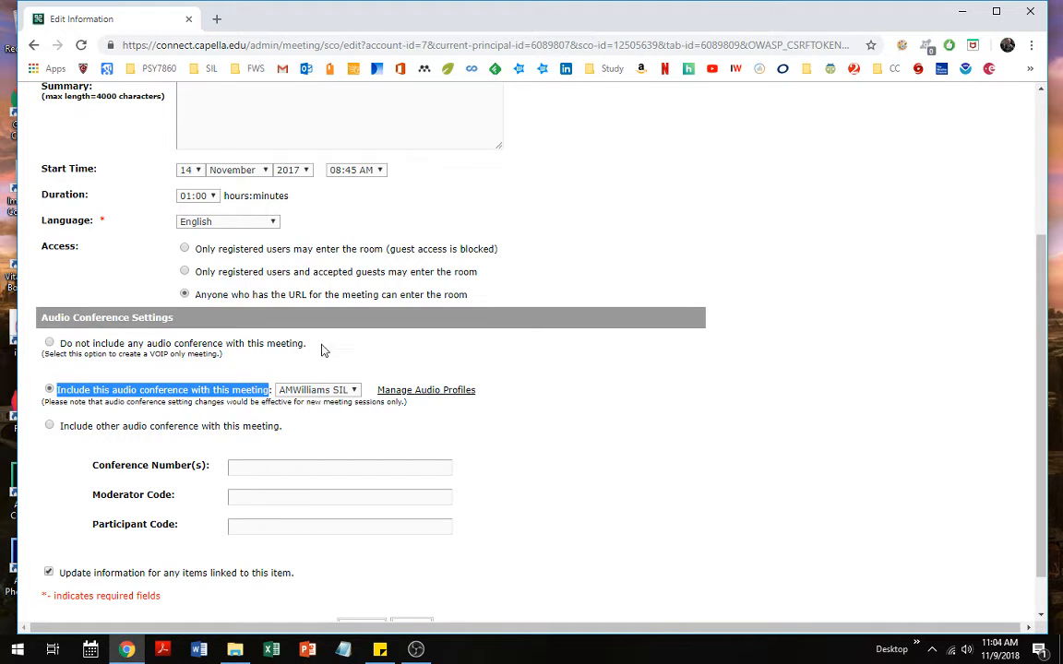
{"action": "left_click", "coordinate": [527, 374]}
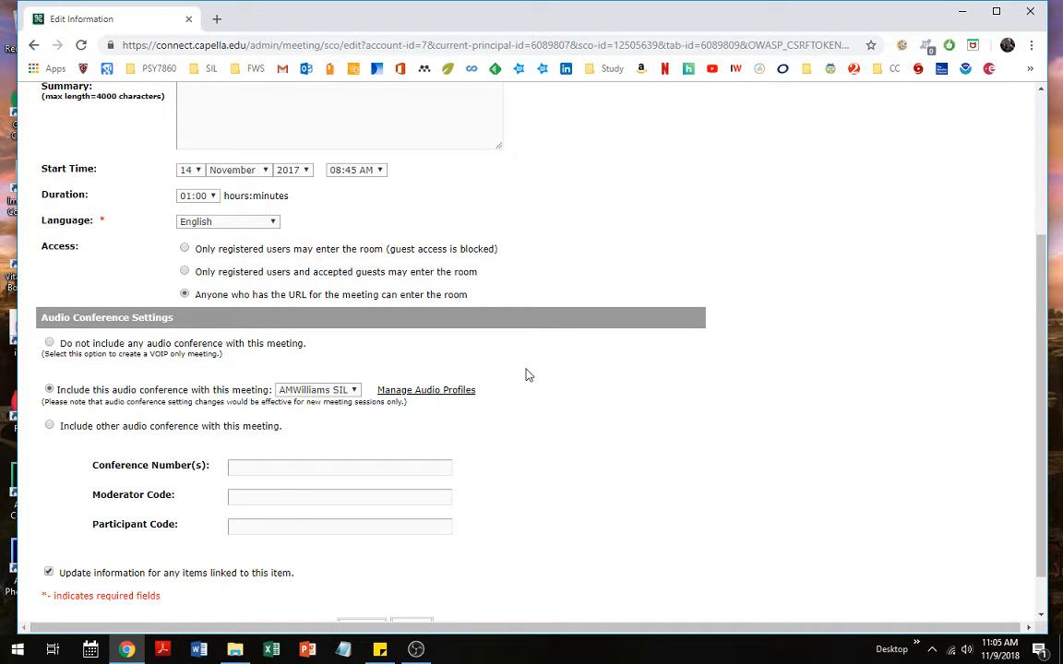
{"action": "scroll", "coordinate": [528, 374], "scroll_direction": "down", "scroll_amount": 1}
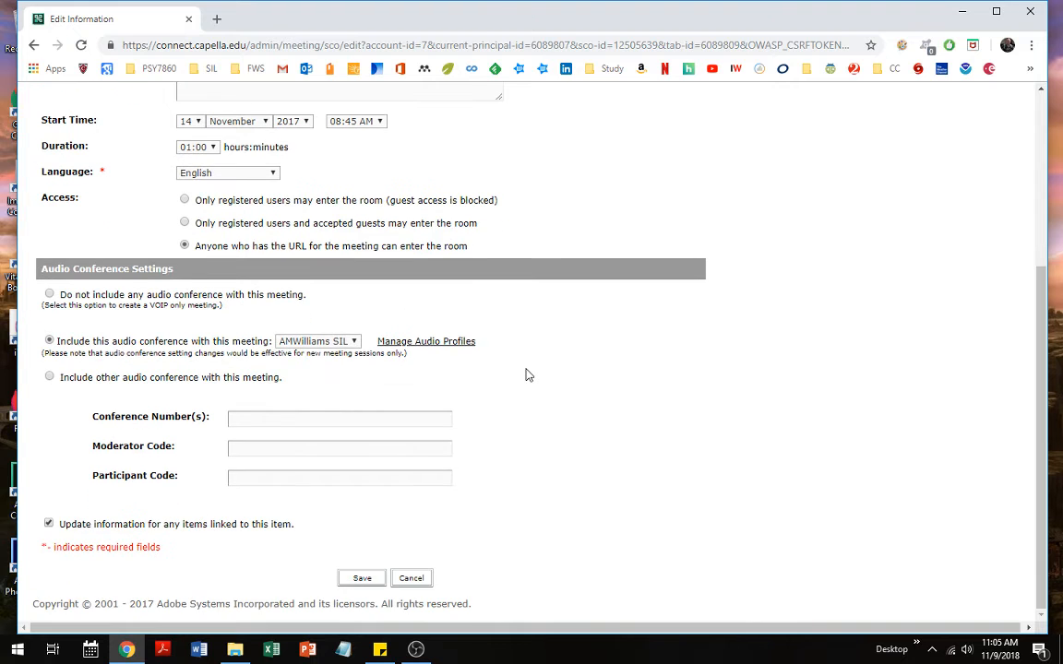
{"action": "scroll", "coordinate": [528, 375], "scroll_direction": "up", "scroll_amount": 4}
{"action": "scroll", "coordinate": [527, 373], "scroll_direction": "down", "scroll_amount": 4}
{"action": "left_click", "coordinate": [411, 580]}
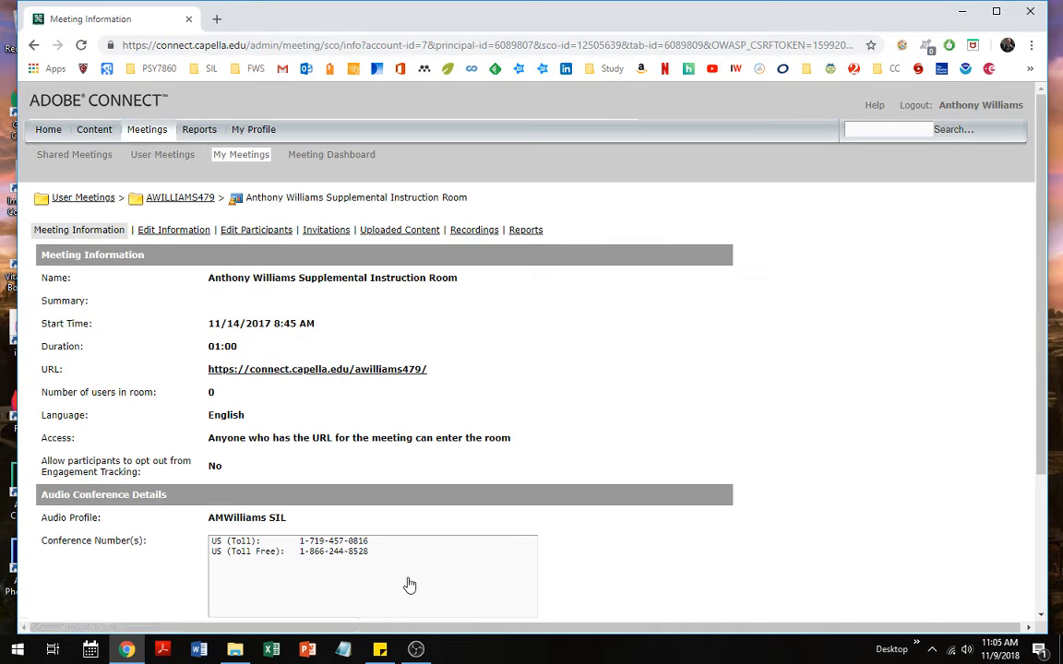
In Recordings, check SI_Q4_2018_5_1's Access Type and cancel, leaving it Public
{"action": "left_click", "coordinate": [475, 231]}
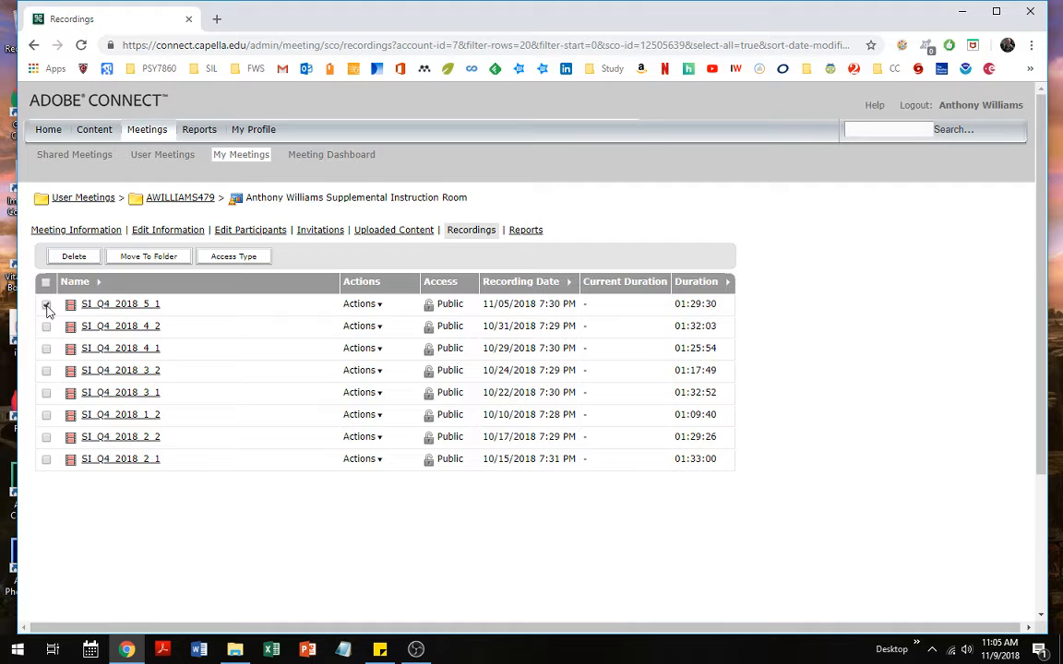
{"action": "left_click", "coordinate": [46, 305]}
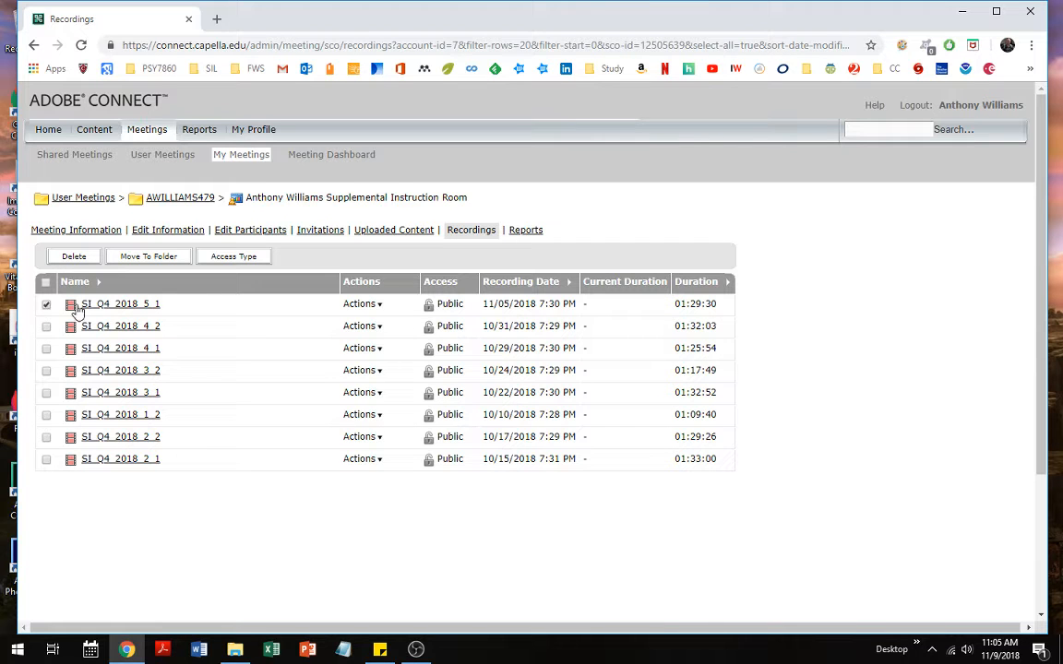
{"action": "left_click", "coordinate": [235, 257]}
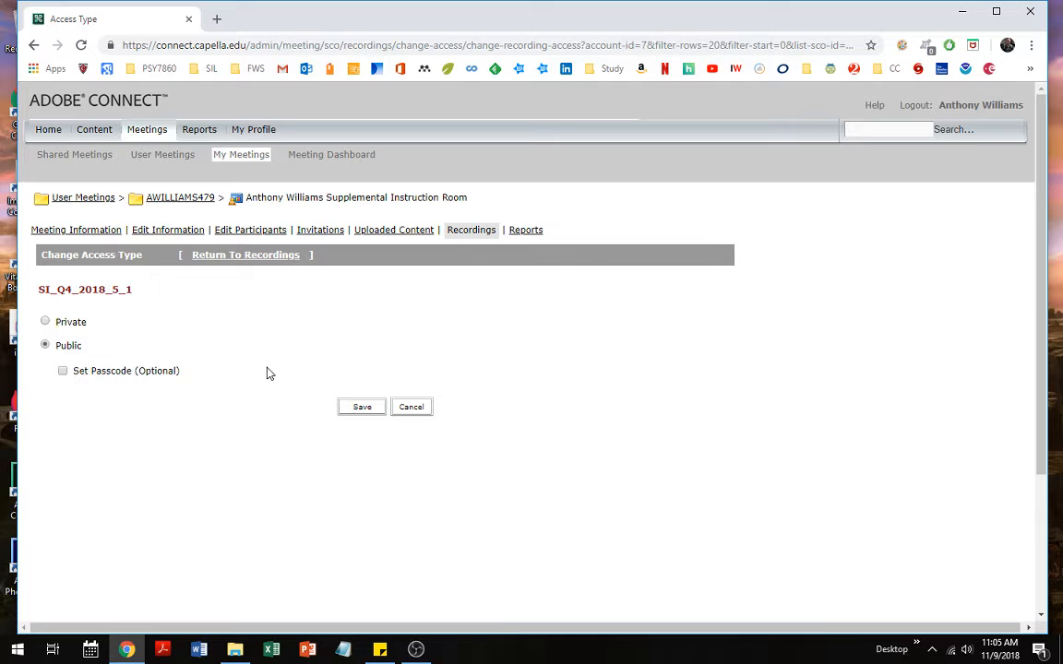
{"action": "left_click", "coordinate": [411, 409]}
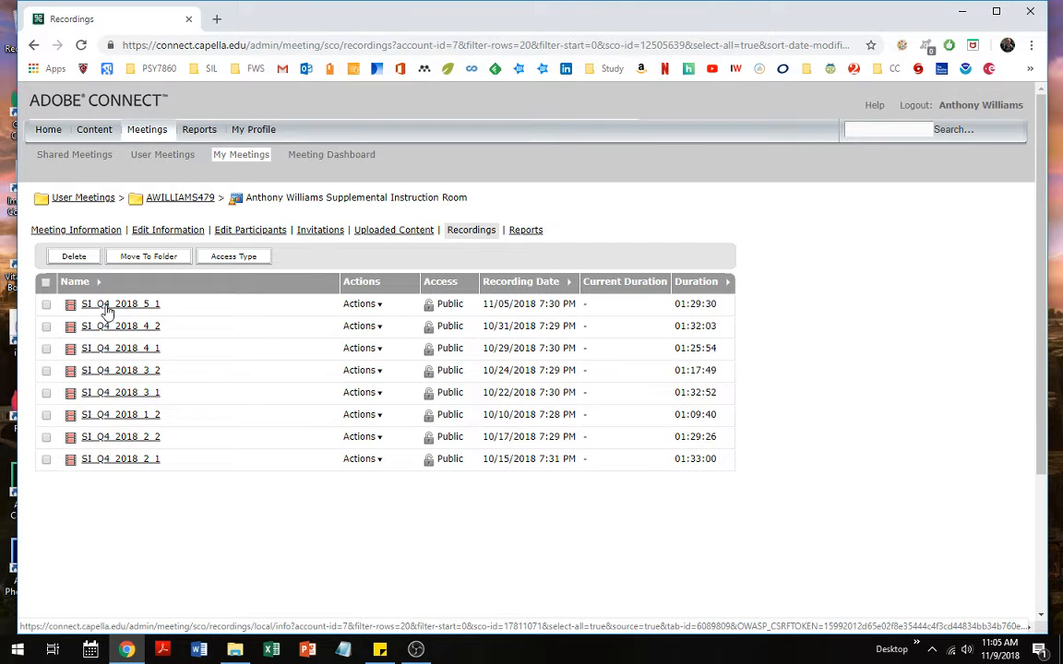
Select the SI_Q4_2018_5_1 recording's viewing URL, view the room's Reports, then return to Meetings
{"action": "left_click", "coordinate": [129, 307]}
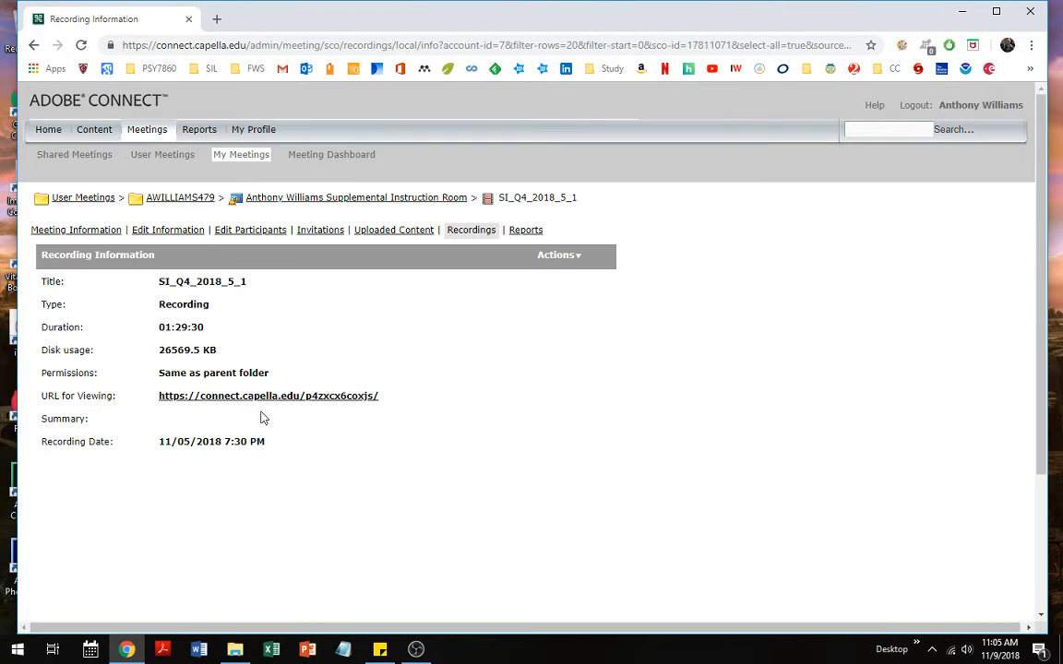
{"action": "left_click_drag", "start_coordinate": [379, 395], "coordinate": [159, 396]}
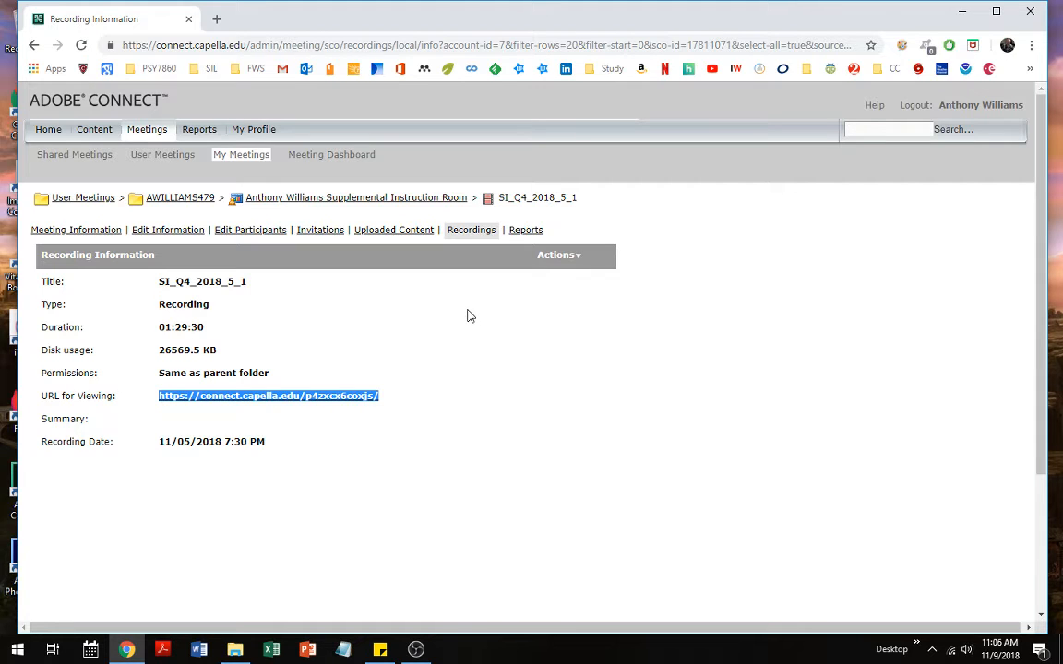
{"action": "left_click", "coordinate": [523, 239]}
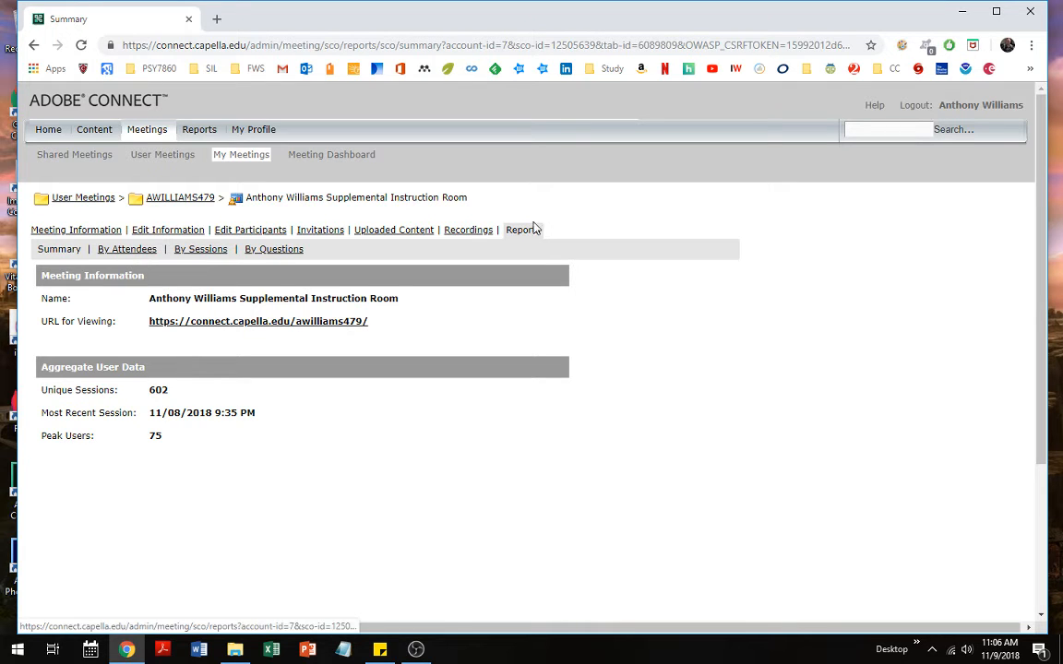
{"action": "left_click", "coordinate": [145, 133]}
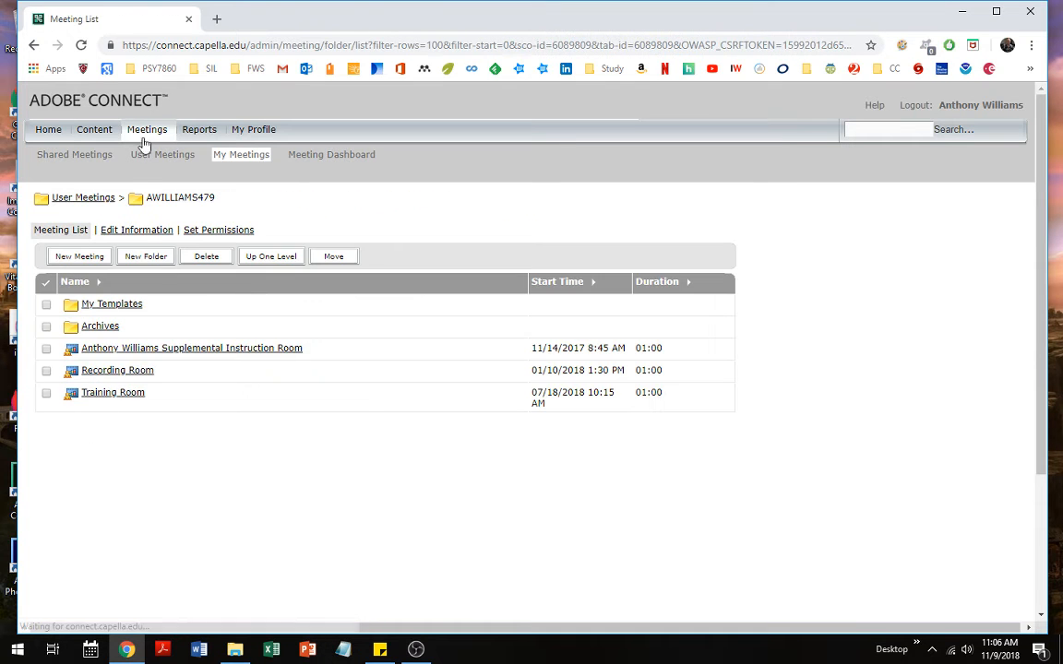
Open the Recording Room, view its Reports Summary, then open Edit Information
{"action": "left_click", "coordinate": [132, 373]}
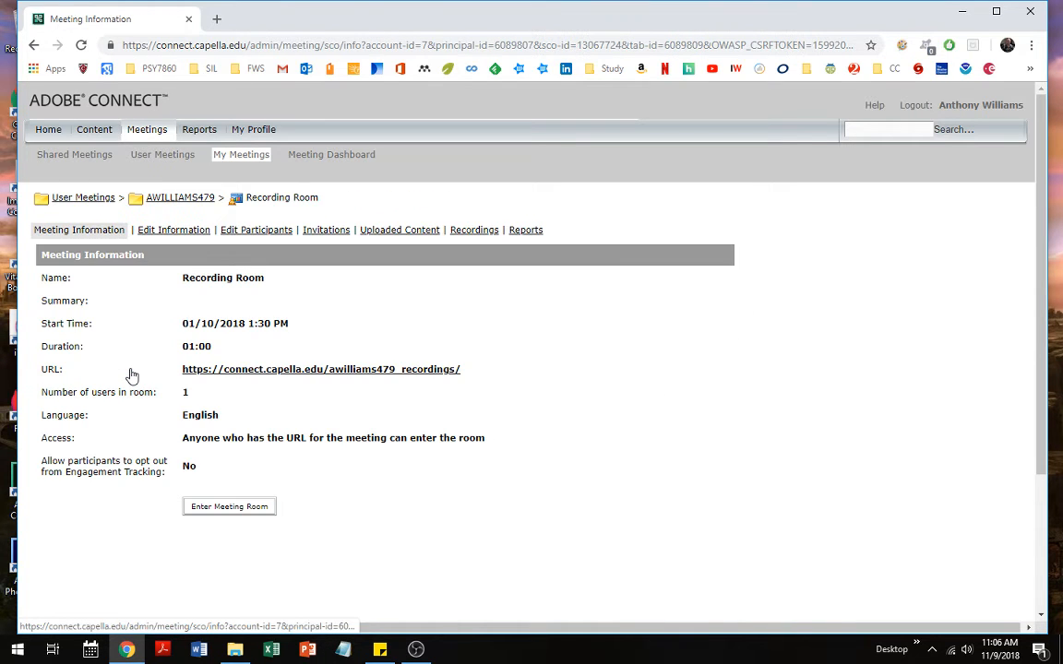
{"action": "left_click", "coordinate": [525, 230]}
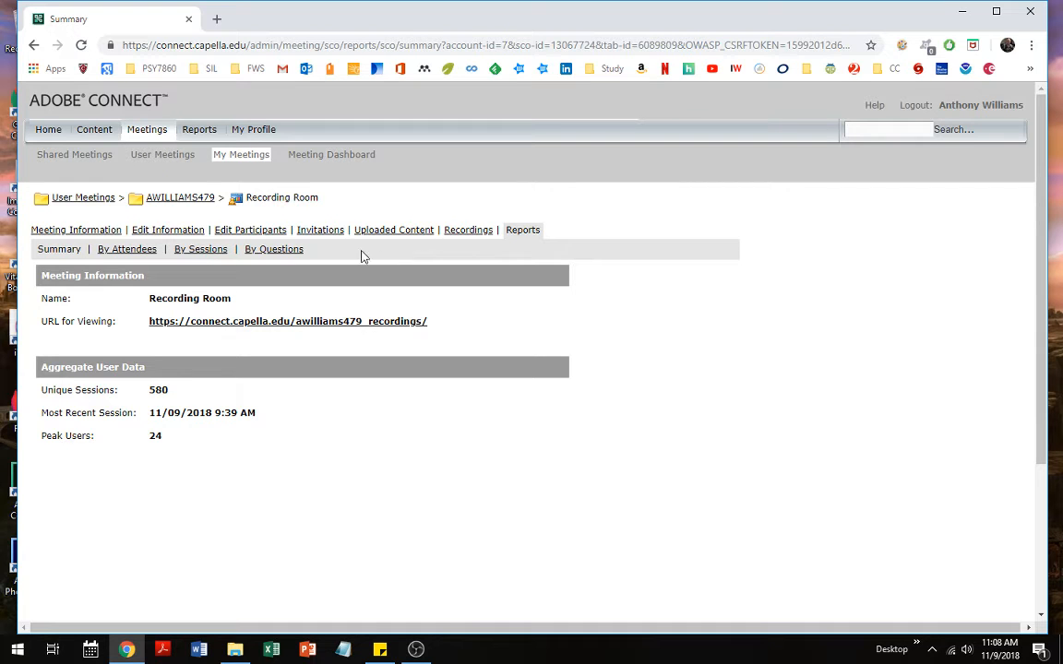
{"action": "left_click", "coordinate": [162, 235]}
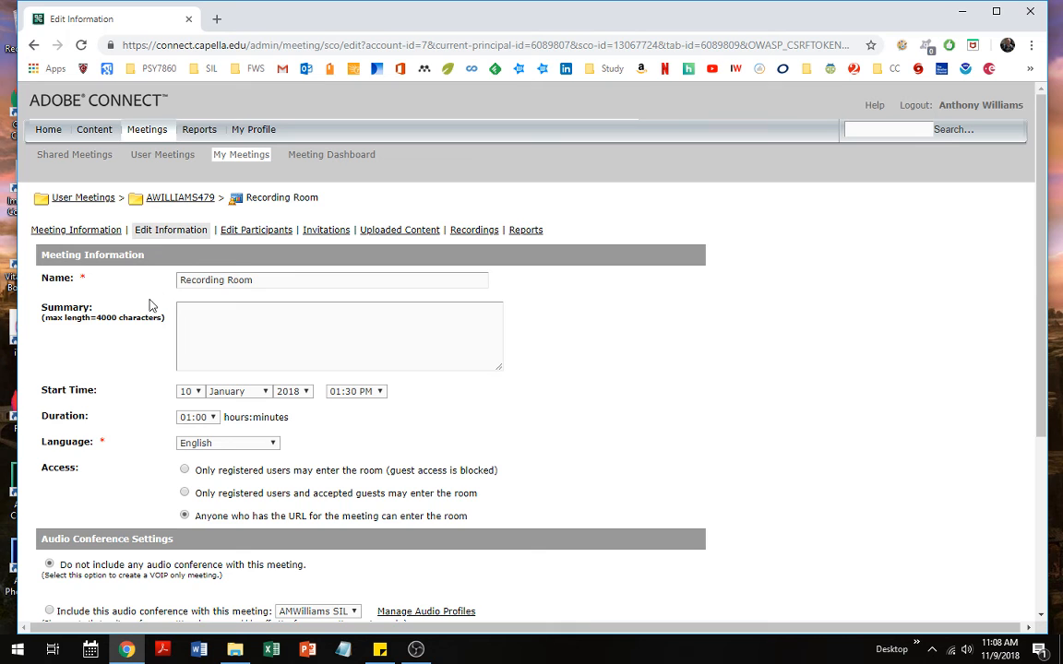
Review the Recording Room's Edit Information form and cancel without saving any changes
{"action": "scroll", "coordinate": [151, 307], "scroll_direction": "down", "scroll_amount": 2}
{"action": "scroll", "coordinate": [152, 310], "scroll_direction": "up", "scroll_amount": 1}
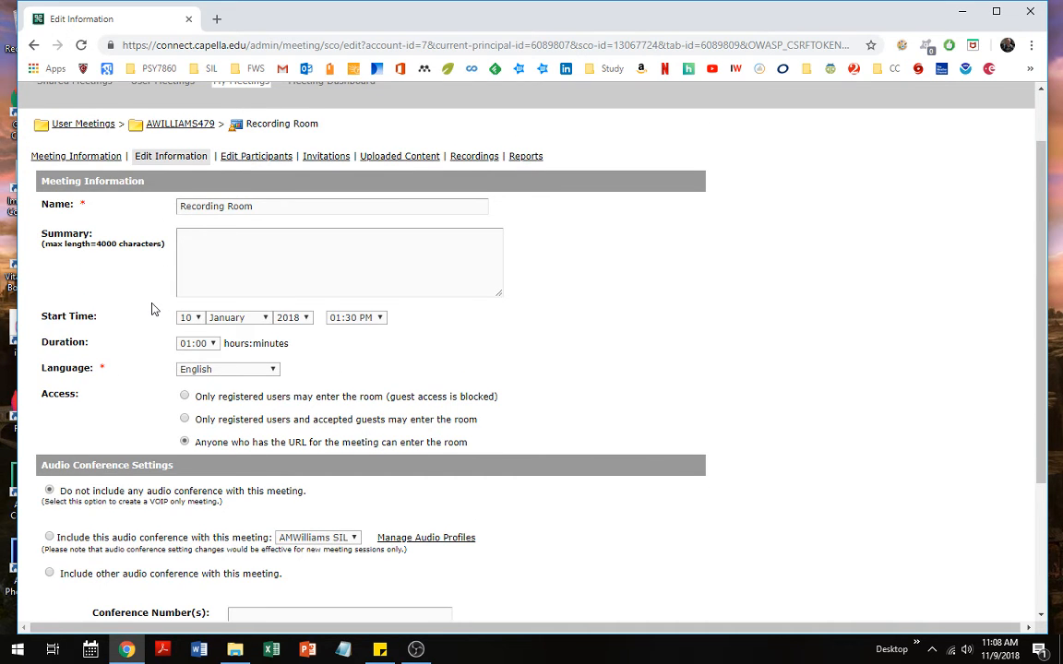
{"action": "scroll", "coordinate": [153, 309], "scroll_direction": "up", "scroll_amount": 1}
{"action": "scroll", "coordinate": [152, 309], "scroll_direction": "down", "scroll_amount": 2}
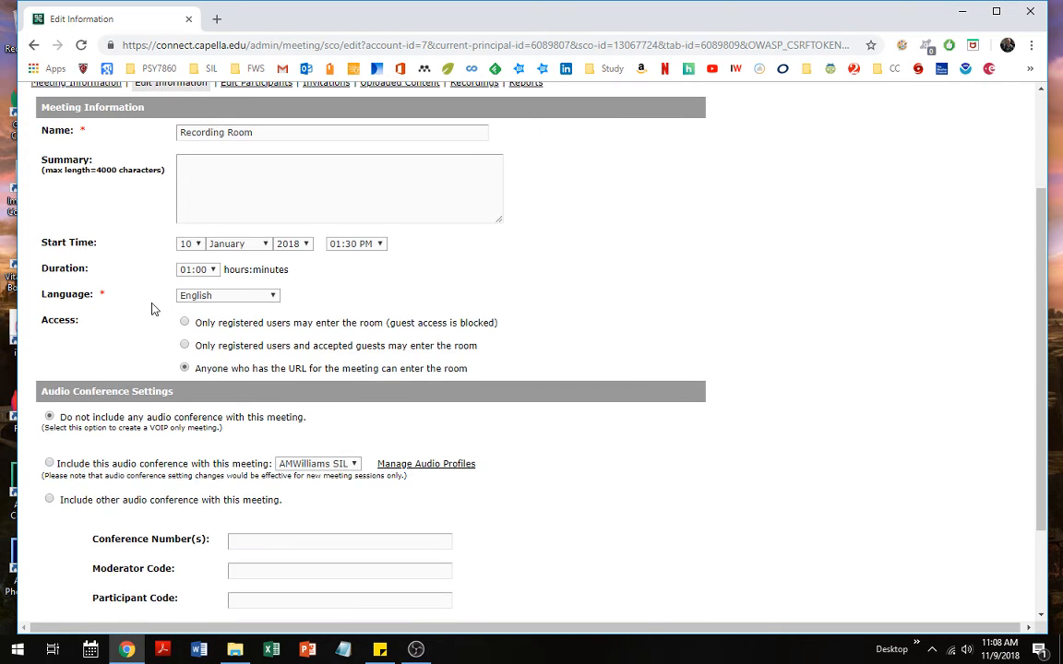
{"action": "scroll", "coordinate": [152, 309], "scroll_direction": "down", "scroll_amount": 2}
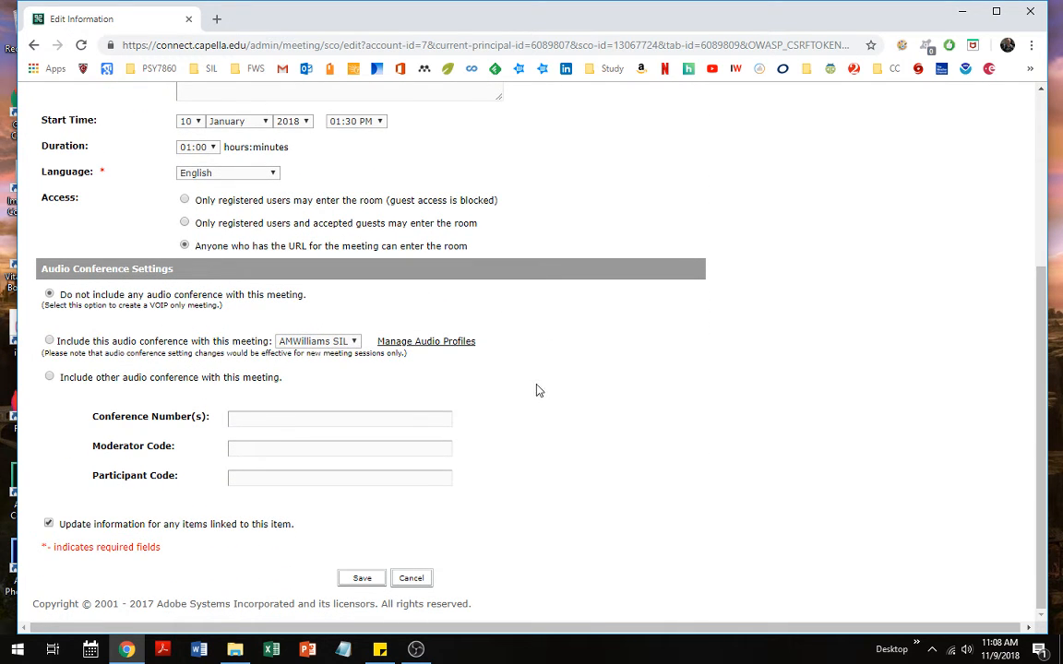
{"action": "left_click", "coordinate": [418, 578]}
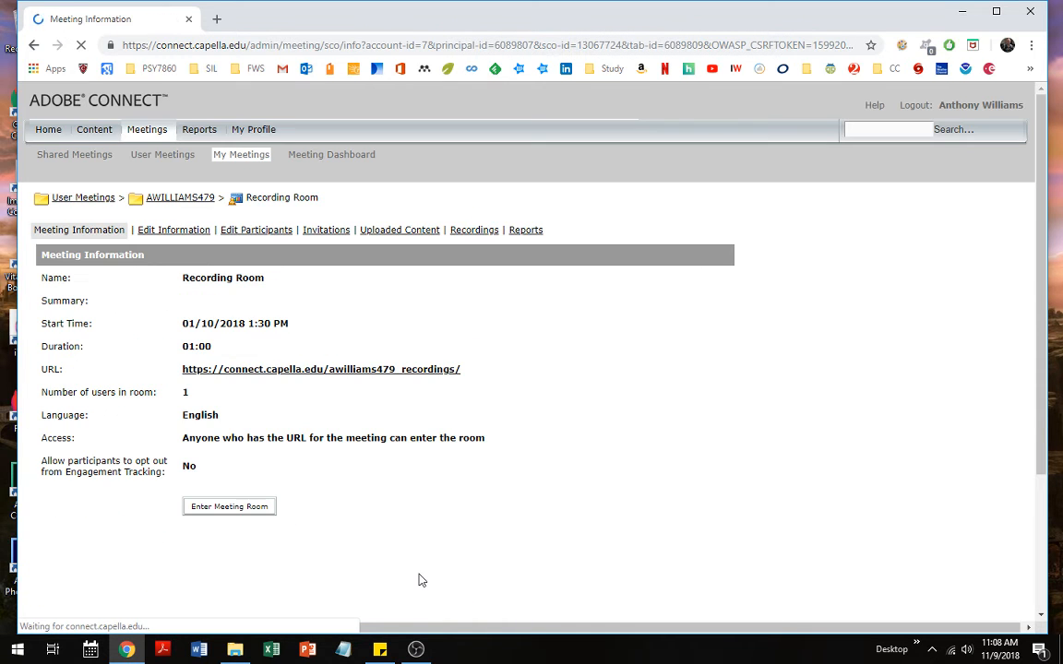
Look over the Reports, My Profile and Home pages, then show the My Meetings list
{"action": "left_click", "coordinate": [203, 134]}
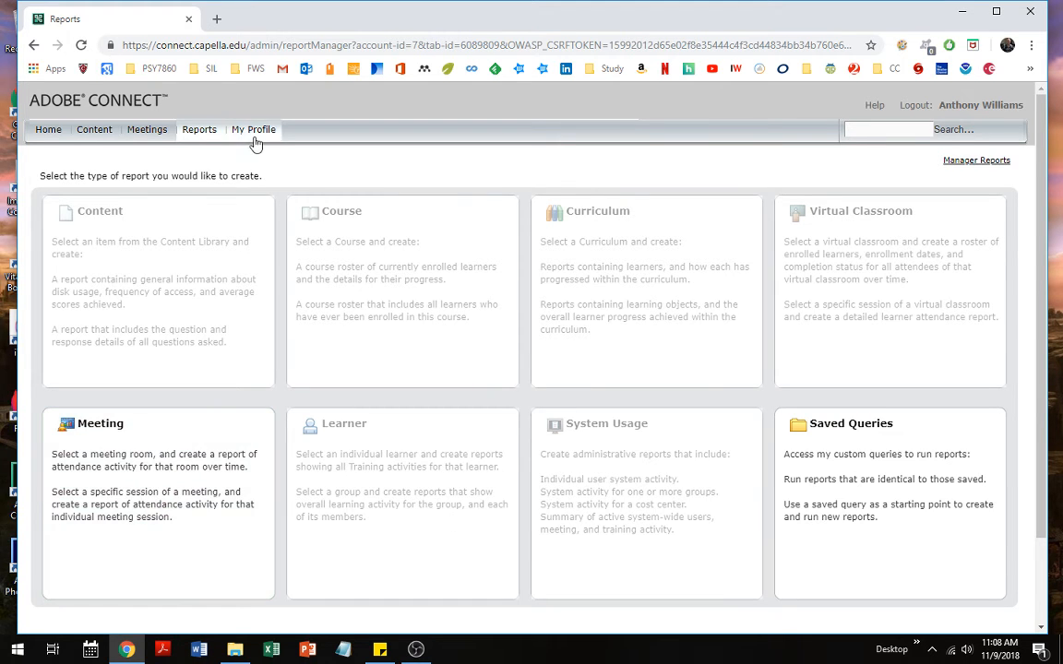
{"action": "left_click", "coordinate": [254, 132]}
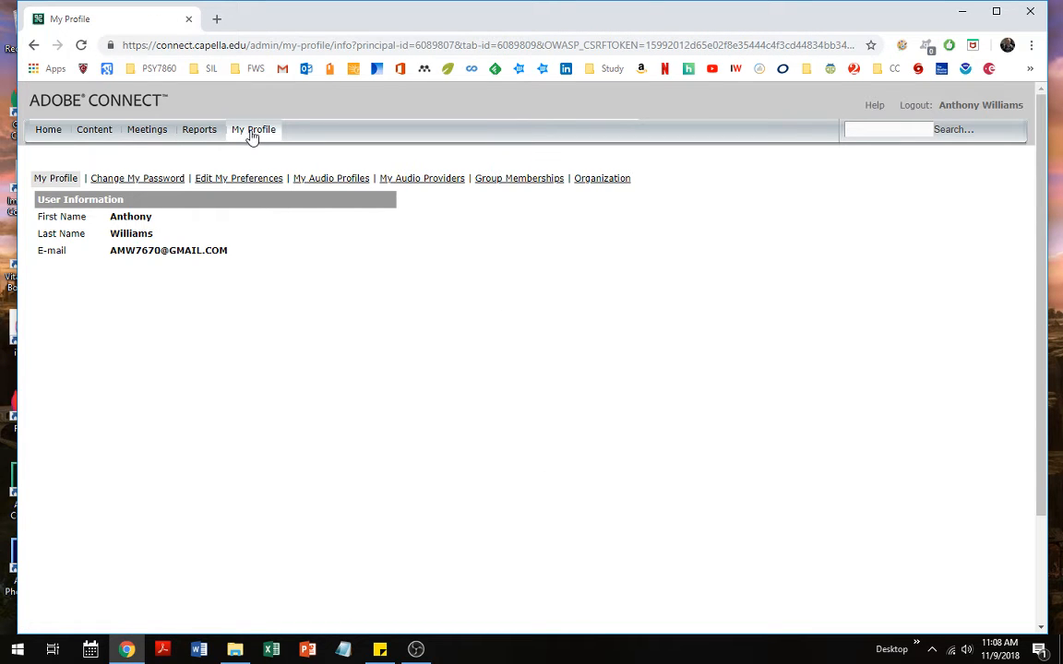
{"action": "left_click", "coordinate": [50, 132]}
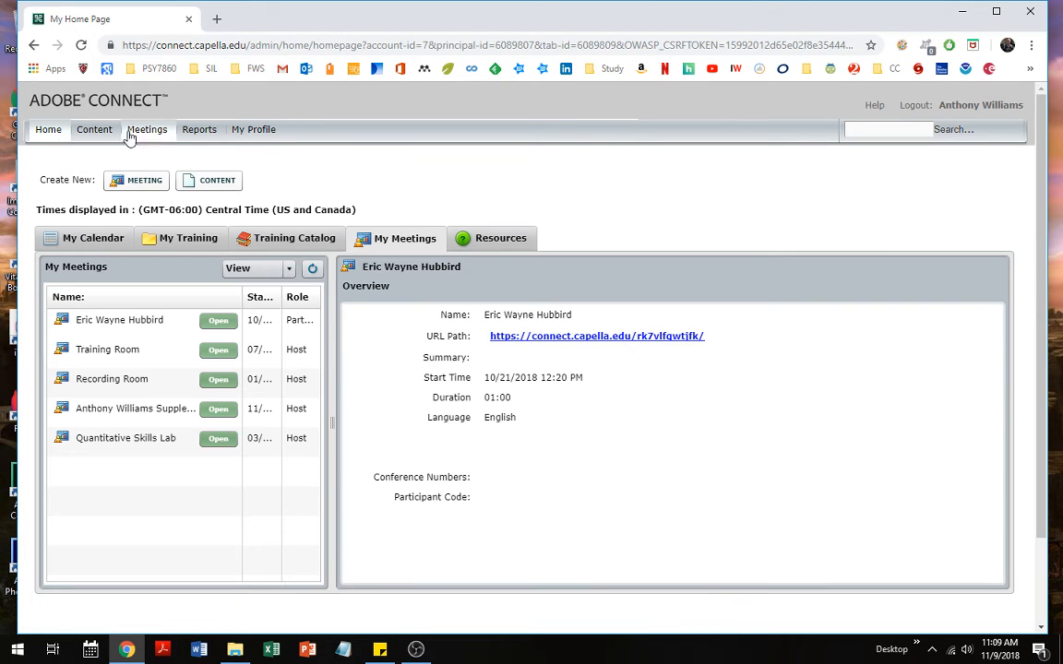
{"action": "left_click", "coordinate": [146, 132]}
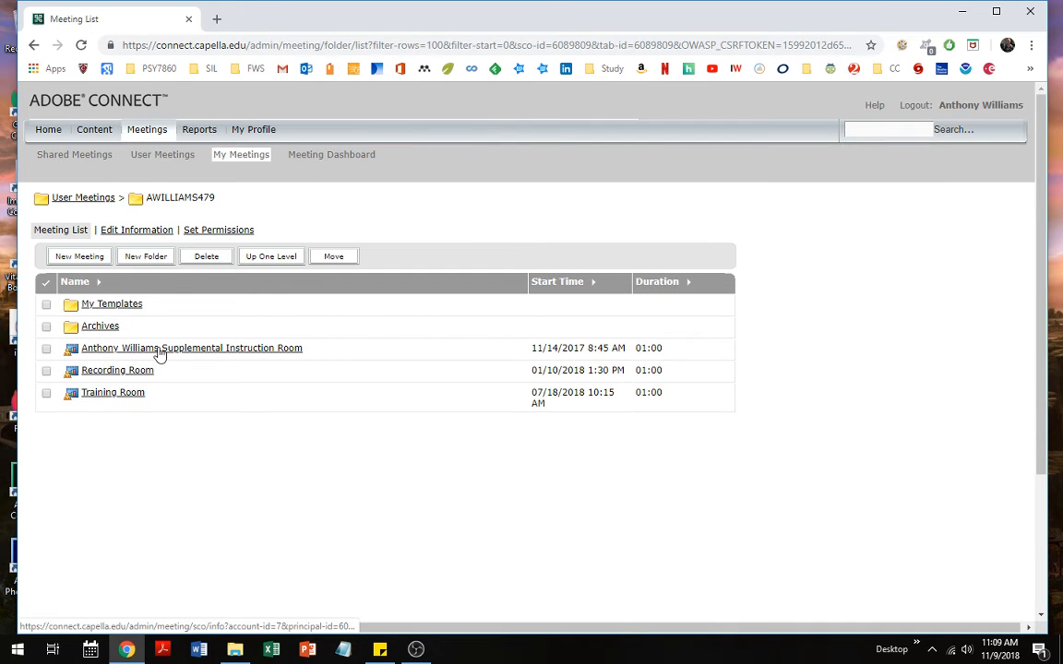
In the Supplemental Instruction room's participants, add the CASE - New FPTs group
{"action": "left_click", "coordinate": [158, 355]}
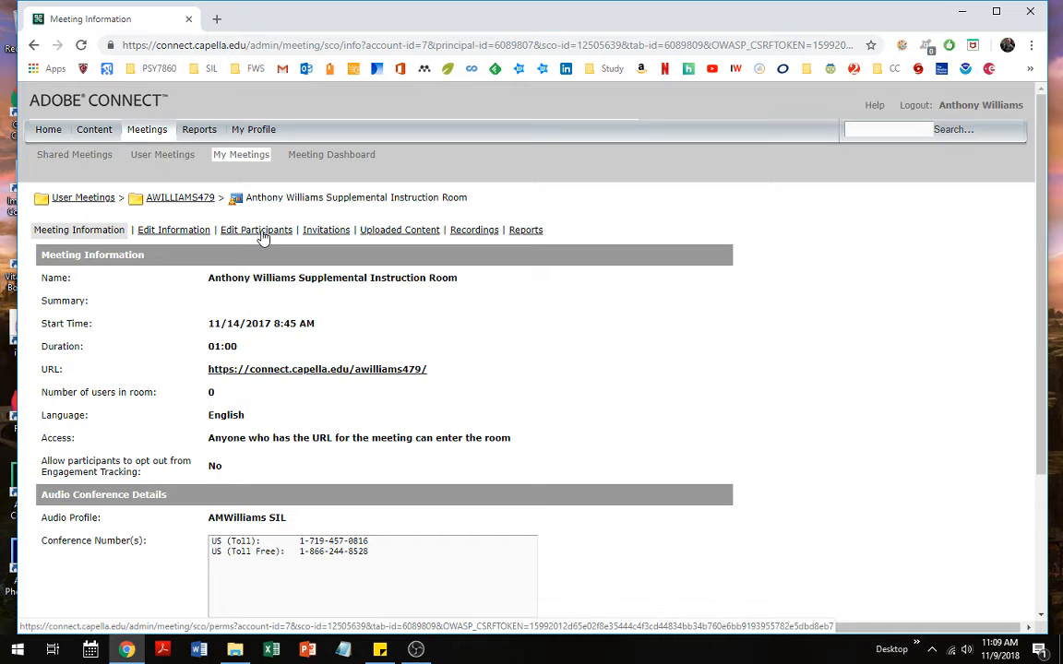
{"action": "left_click", "coordinate": [262, 230]}
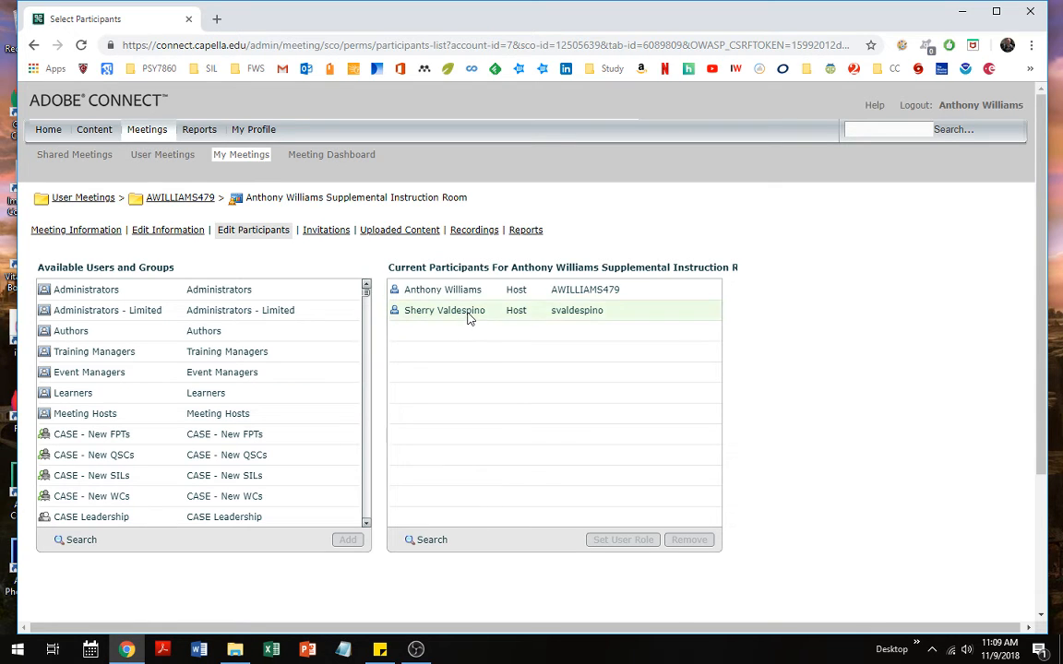
{"action": "left_click", "coordinate": [468, 312]}
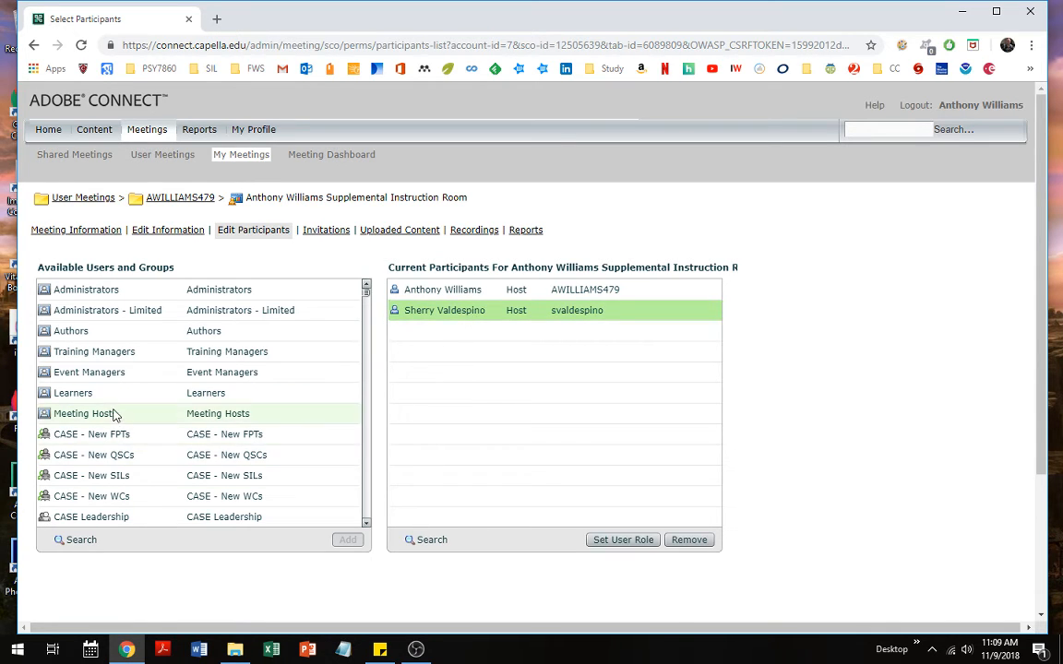
{"action": "left_click", "coordinate": [115, 438]}
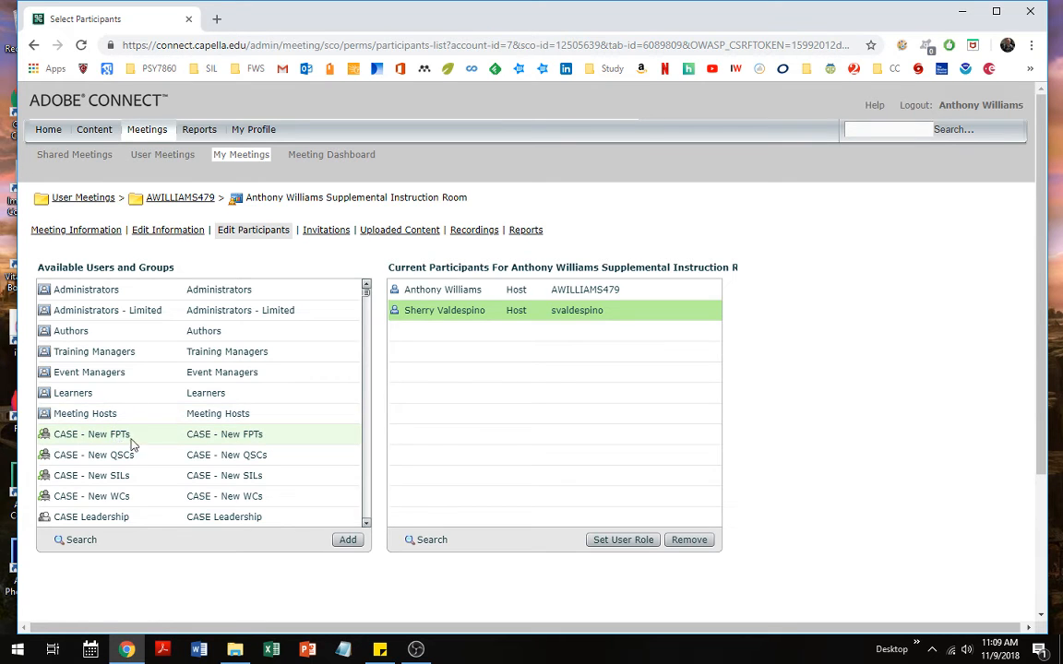
{"action": "left_click", "coordinate": [347, 543]}
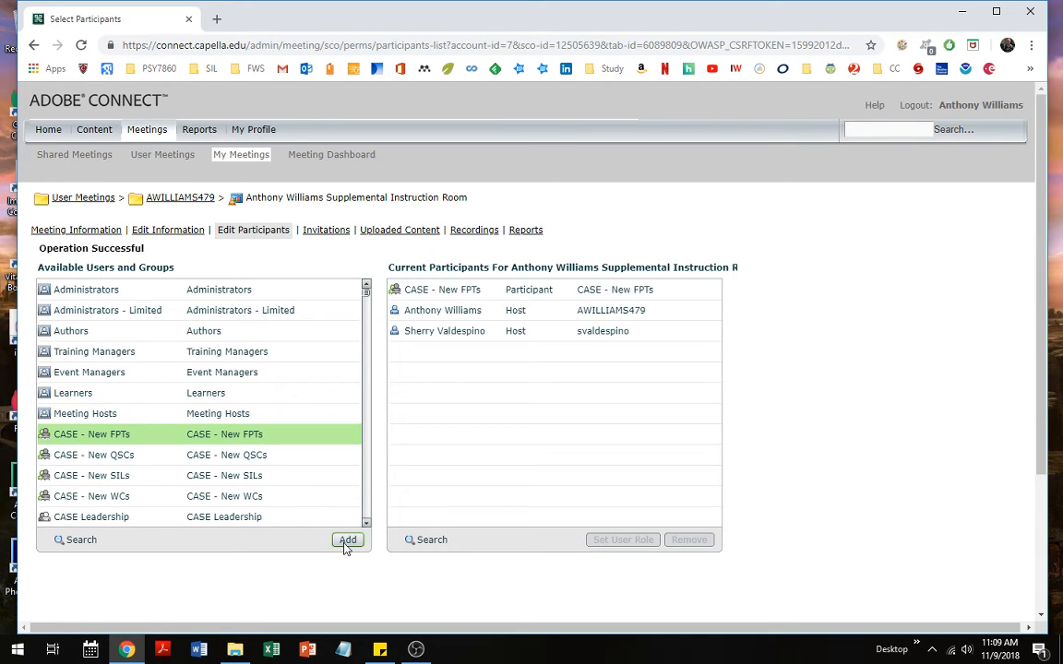
Remove CASE - New FPTs again and show the second host's role choices
{"action": "left_click", "coordinate": [464, 298]}
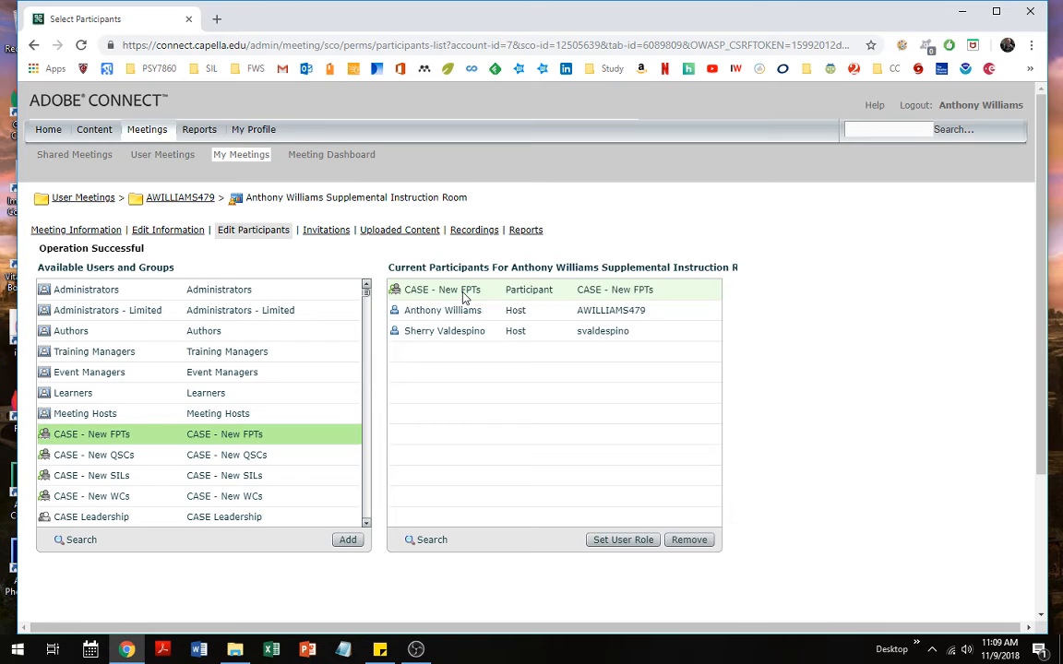
{"action": "left_click", "coordinate": [690, 541]}
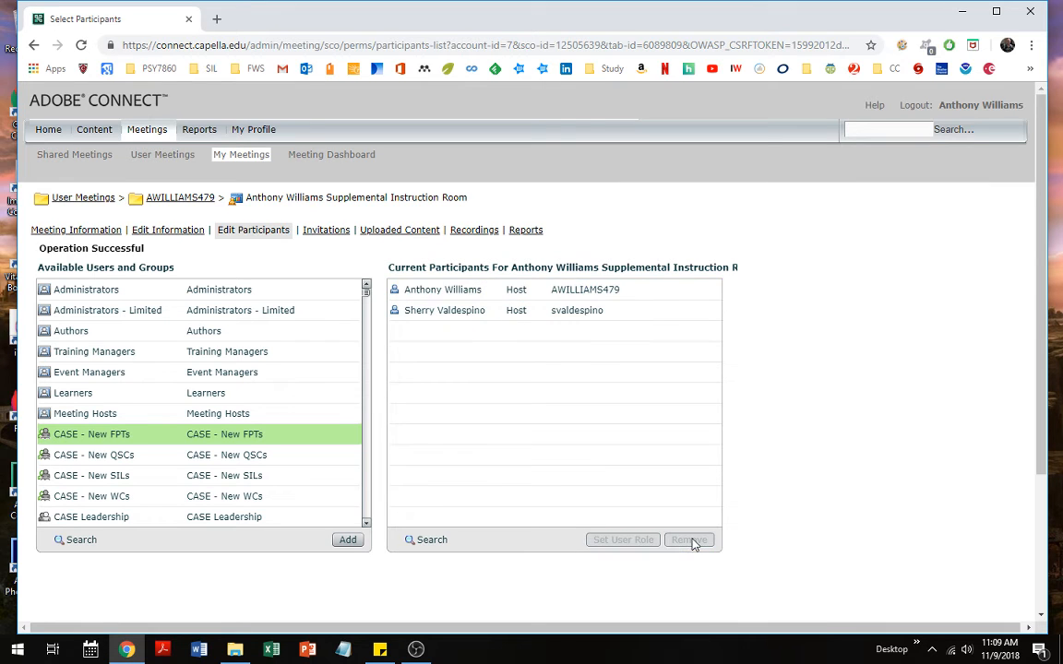
{"action": "left_click", "coordinate": [461, 314]}
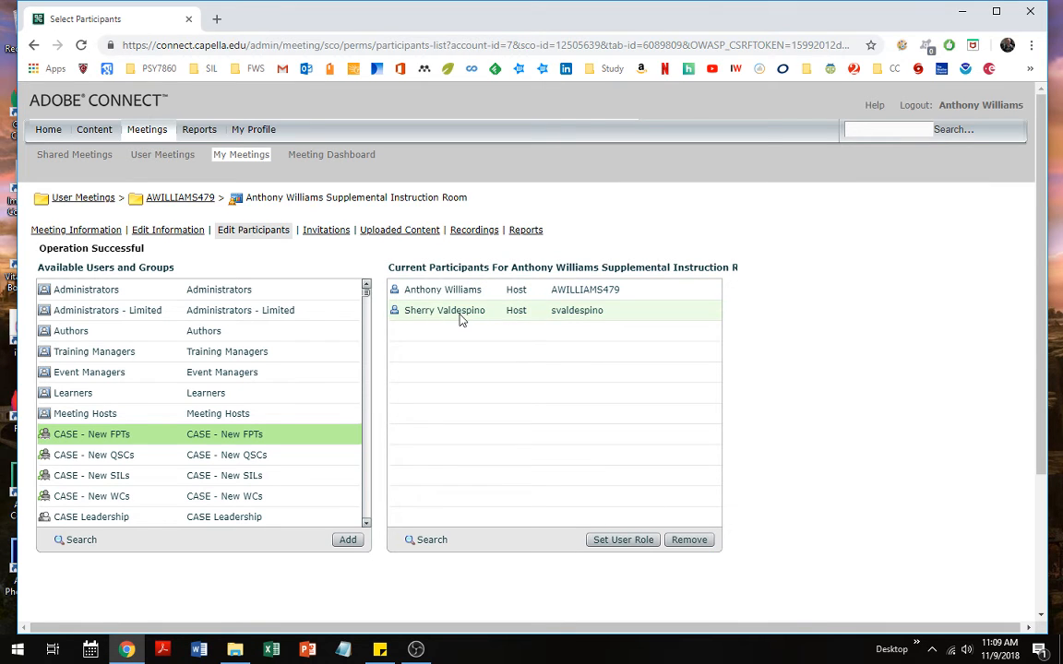
{"action": "left_click", "coordinate": [619, 541]}
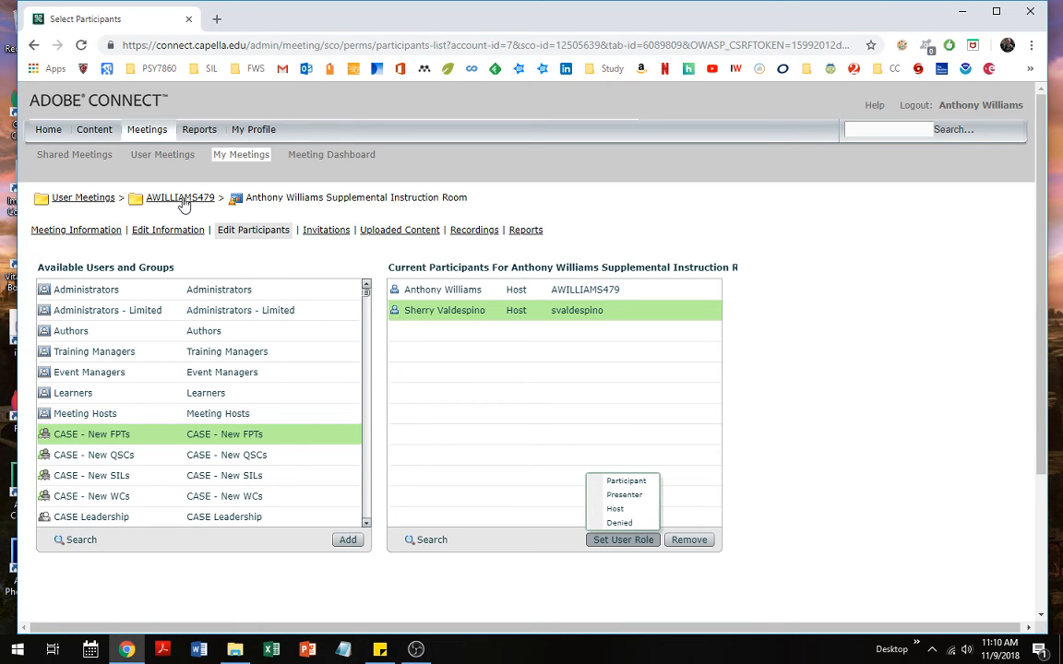
Open the Unit 1 content folder, tick Course Materials, then go back to Meetings
{"action": "left_click", "coordinate": [94, 133]}
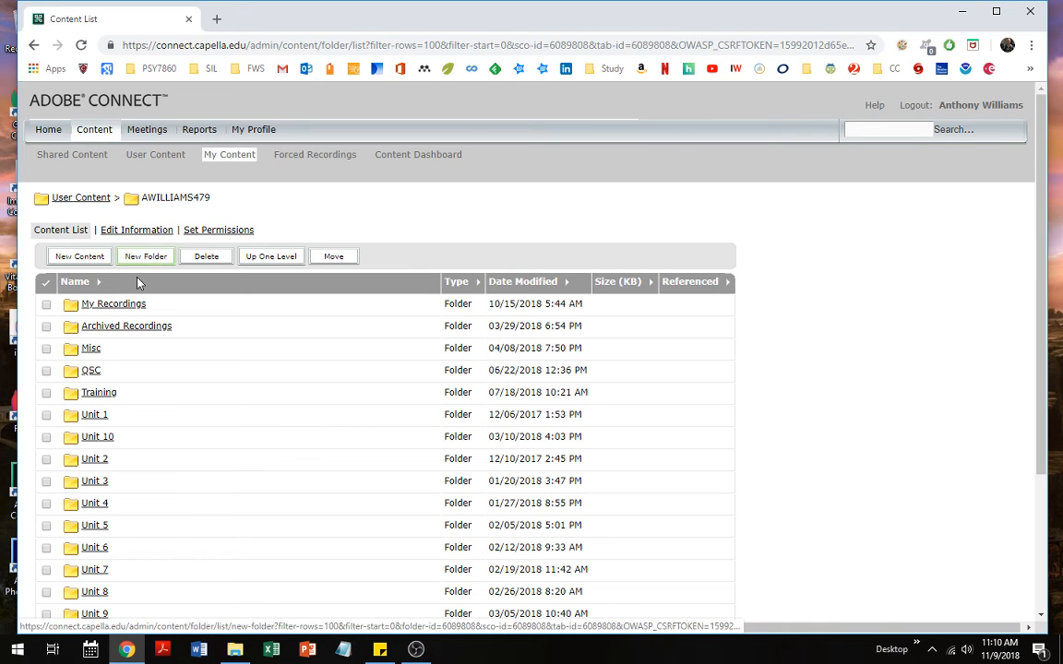
{"action": "left_click", "coordinate": [97, 416]}
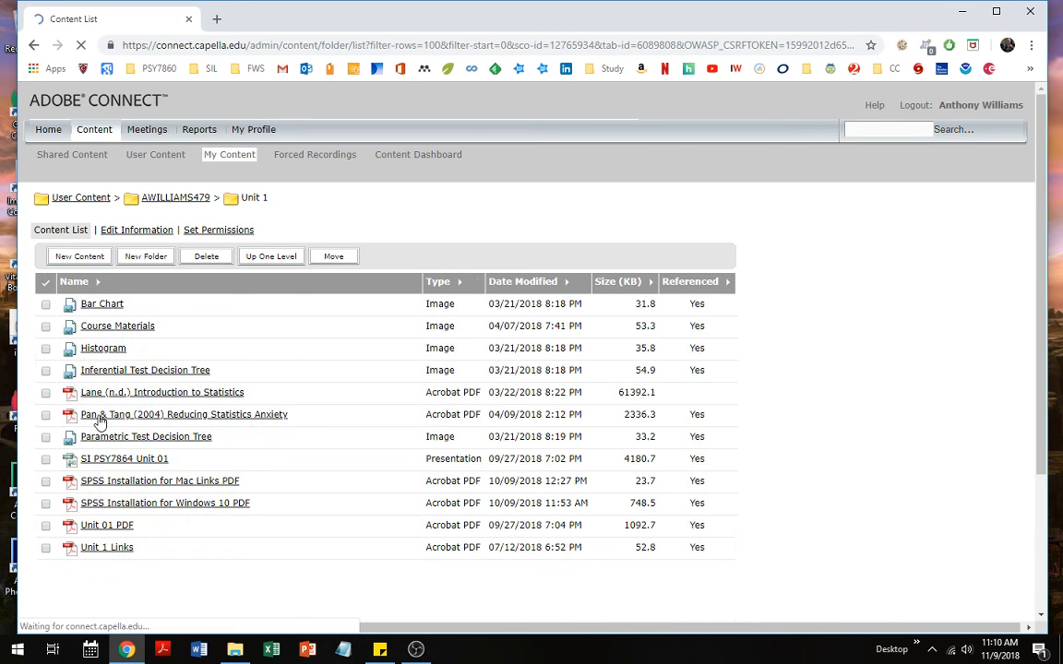
{"action": "left_click", "coordinate": [46, 327]}
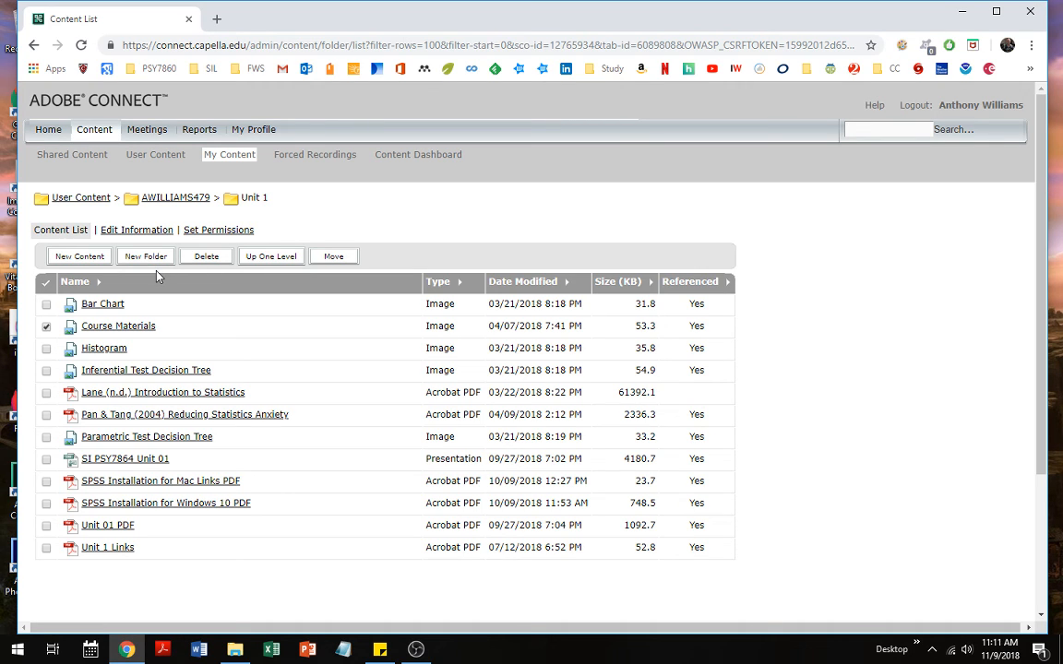
{"action": "left_click", "coordinate": [145, 135]}
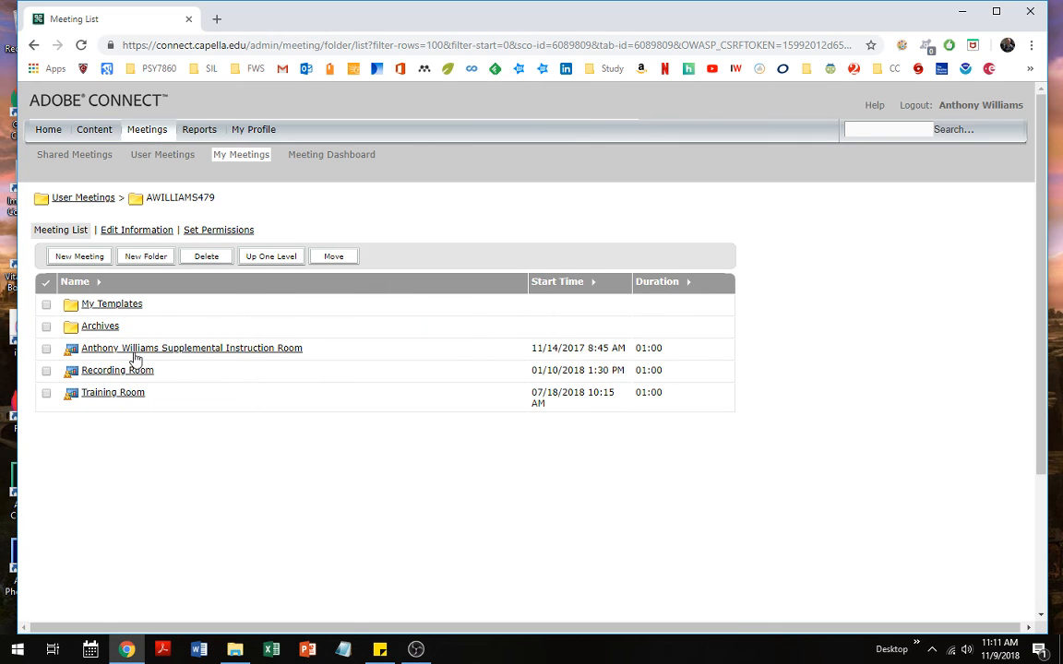
Show the Supplemental Instruction room's recordings, ticking and unticking SI_Q4_2018_5_1
{"action": "left_click", "coordinate": [136, 349]}
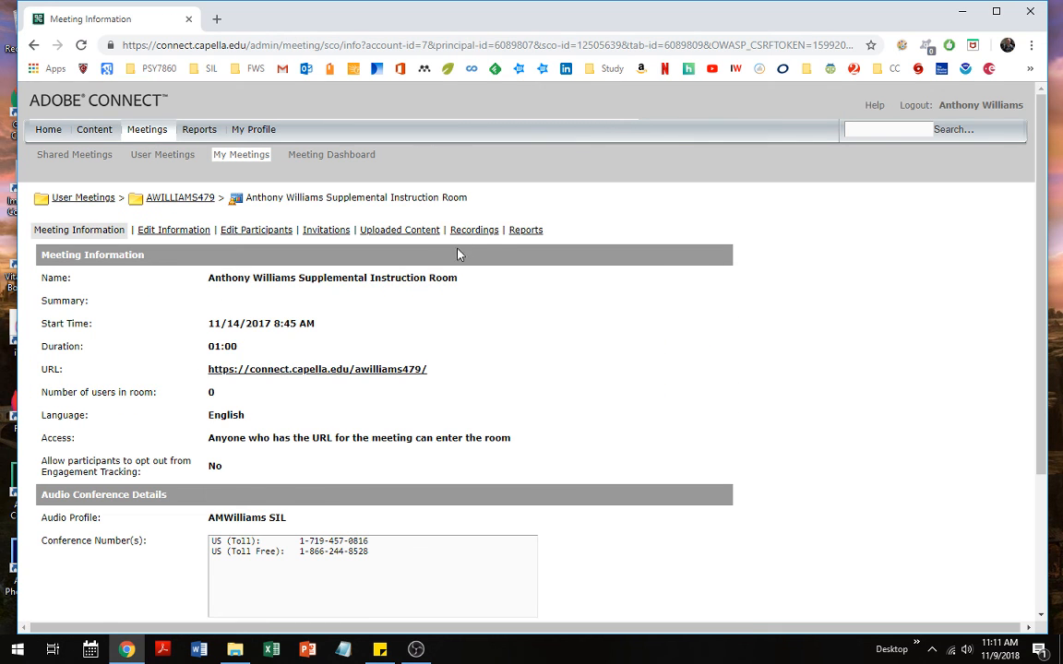
{"action": "left_click", "coordinate": [474, 230]}
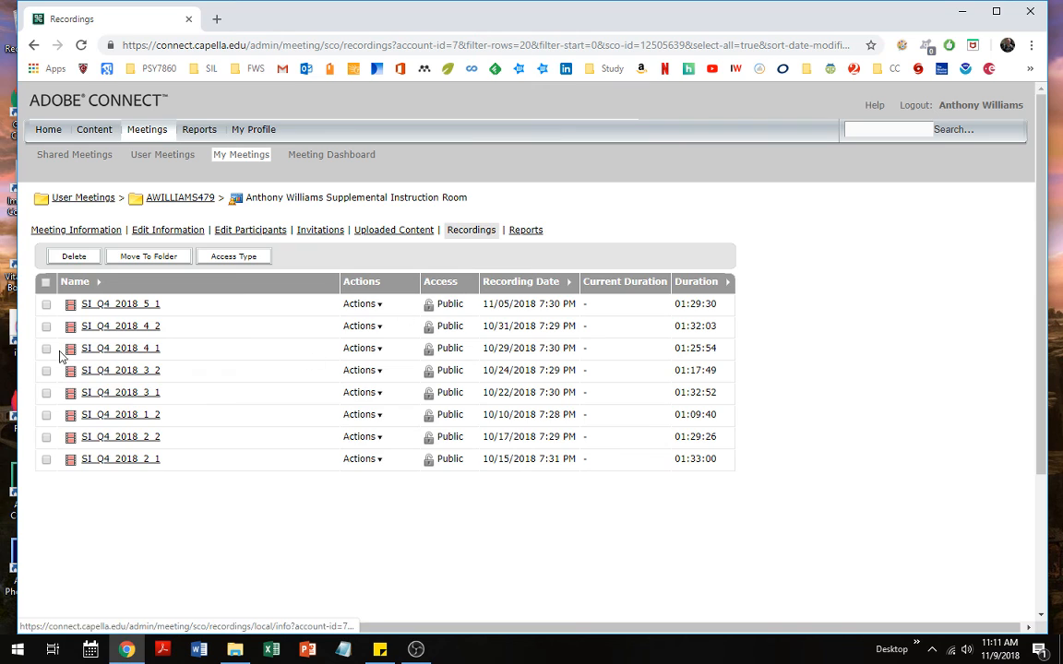
{"action": "left_click", "coordinate": [46, 305]}
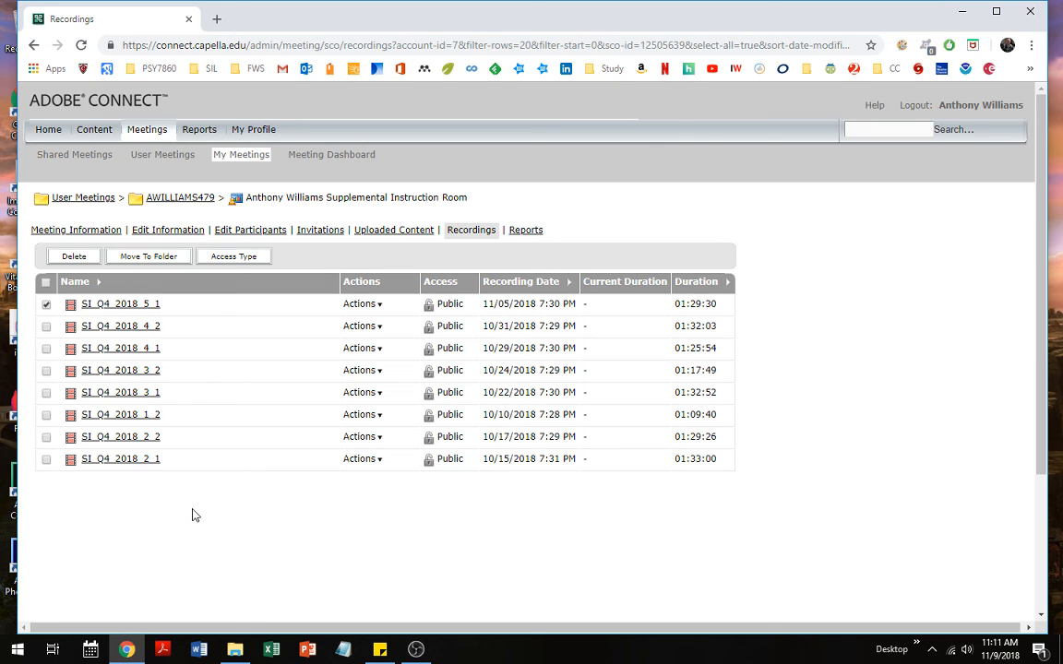
{"action": "left_click", "coordinate": [46, 305]}
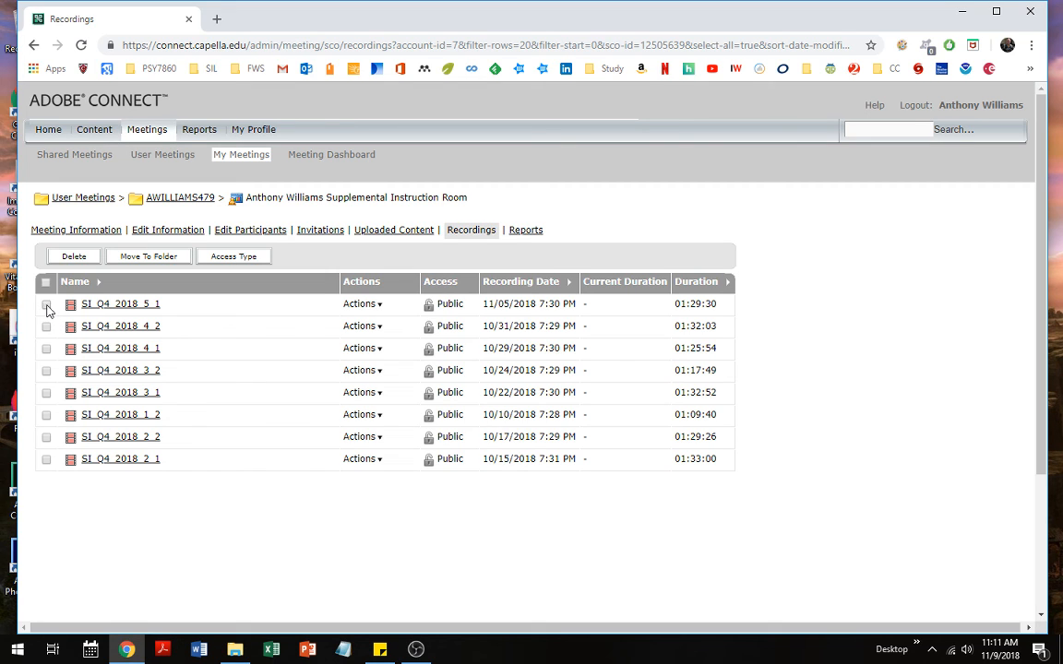